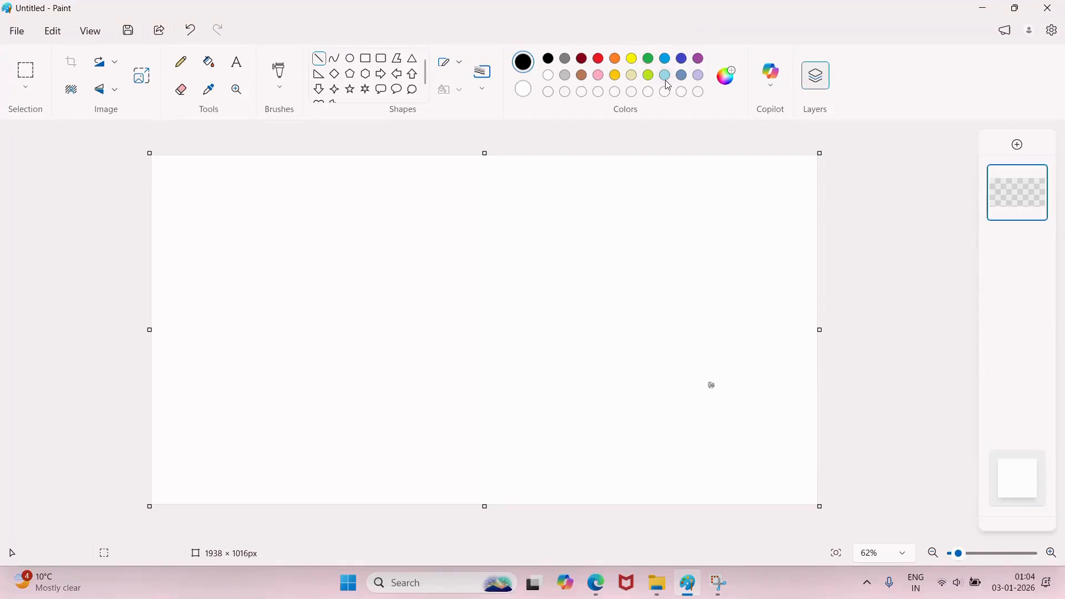
Draw a diagonal line about 927 × 716 px across the canvas's lower-right corner and fill that corner with turquoise blue
drag(816, 278, 526, 514)
mouse_move(742, 340)
mouse_down()
mouse_move(751, 316)
mouse_move(734, 328)
mouse_move(745, 323)
mouse_up()
drag(520, 505, 501, 507)
click(213, 72)
click(712, 385)
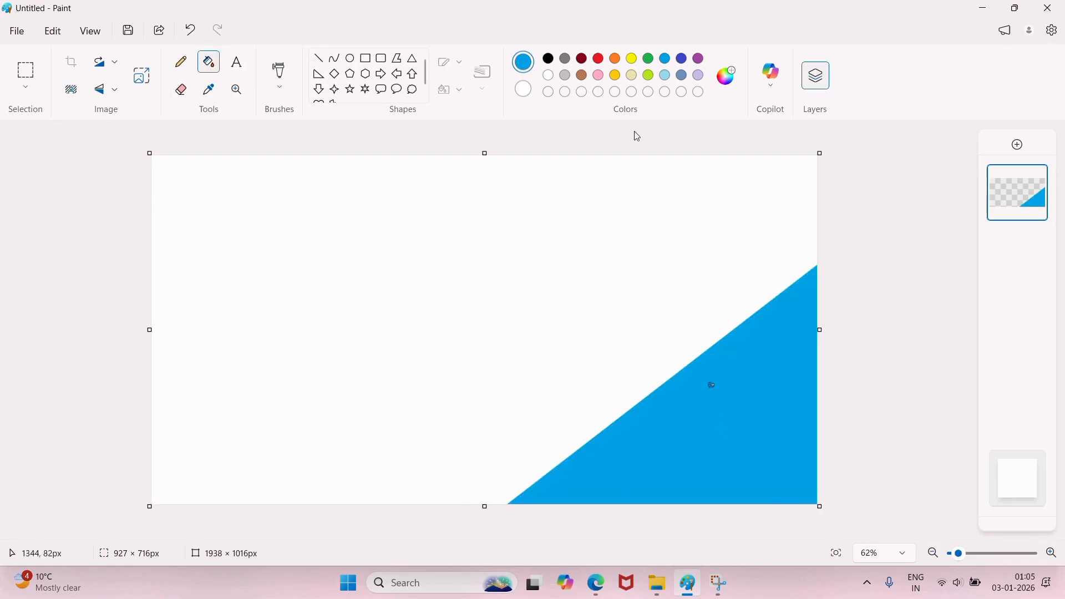
Draw a second diagonal about 1220 × 1026 px, filling the middle band with indigo and the upper-left corner with black
click(682, 58)
click(319, 59)
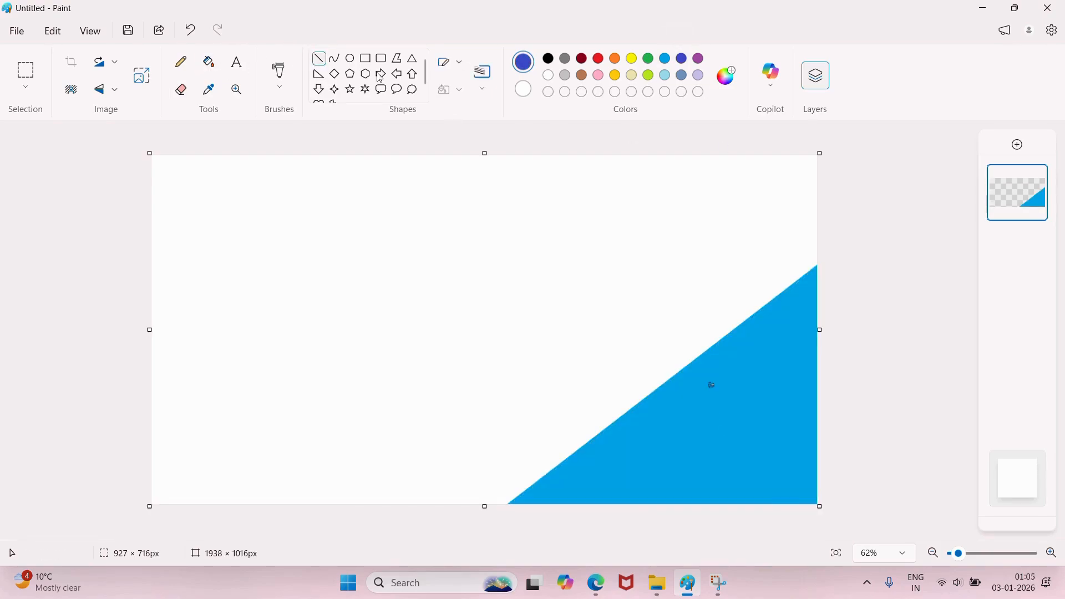
drag(574, 156, 157, 505)
click(209, 61)
click(523, 351)
click(548, 58)
click(368, 190)
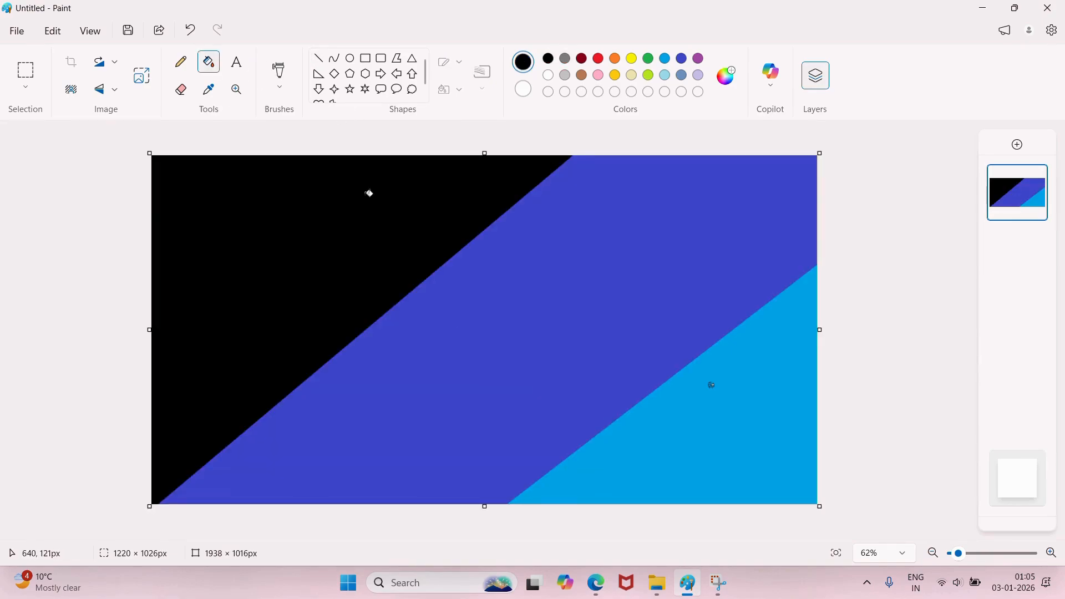
Resize the image to 1 pixel wide with the aspect ratio unlocked, leaving the height at 1016 pixels
click(141, 75)
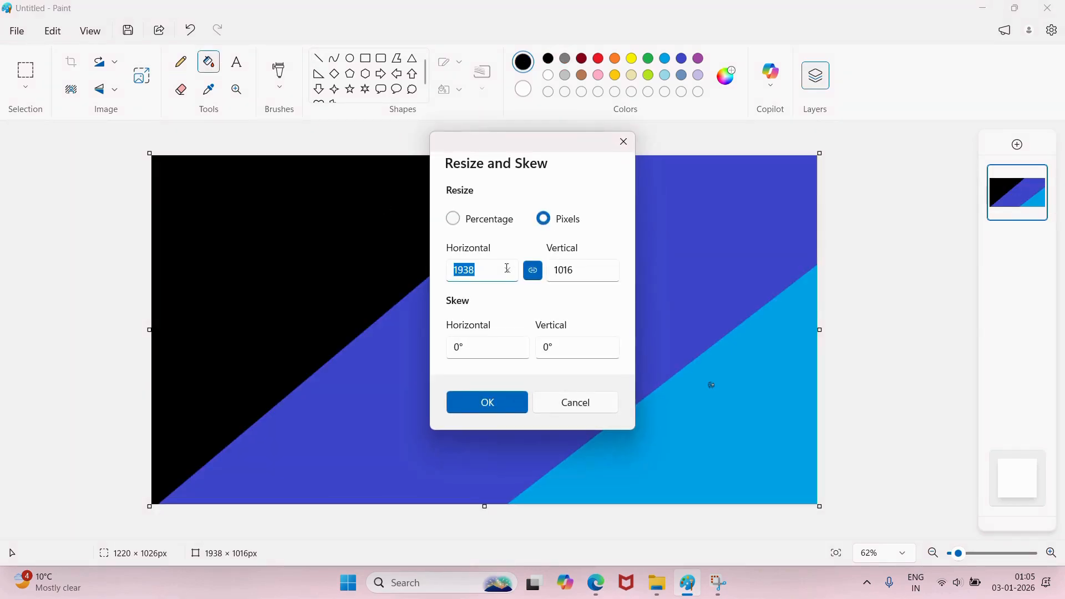
text(1)
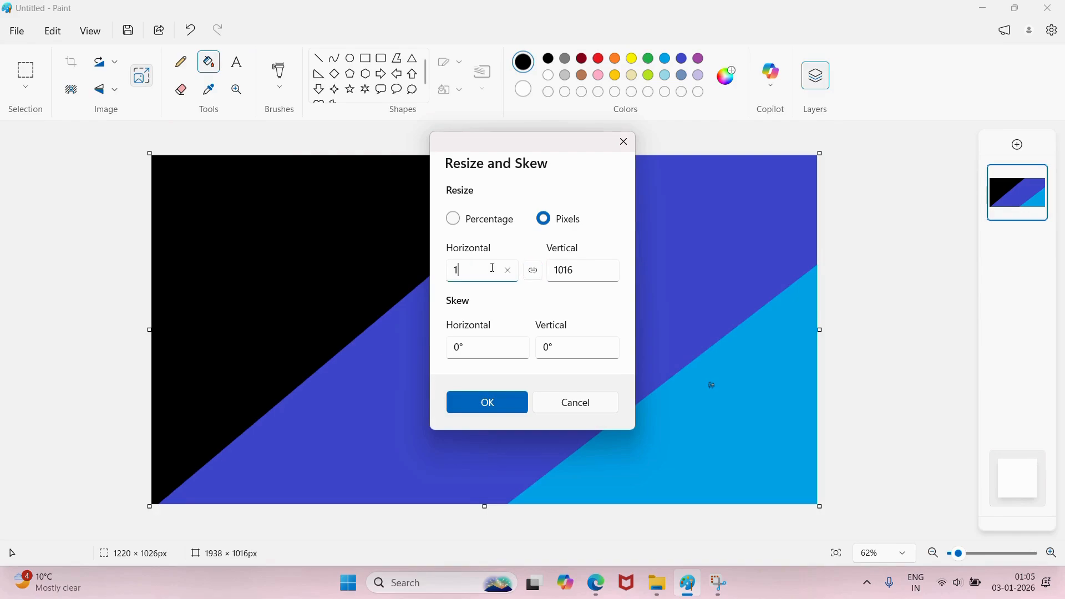
key(Return)
Resize the image's width to 1938 pixels without changing its height to stretch the colours into a vertical gradient
click(142, 77)
click(537, 268)
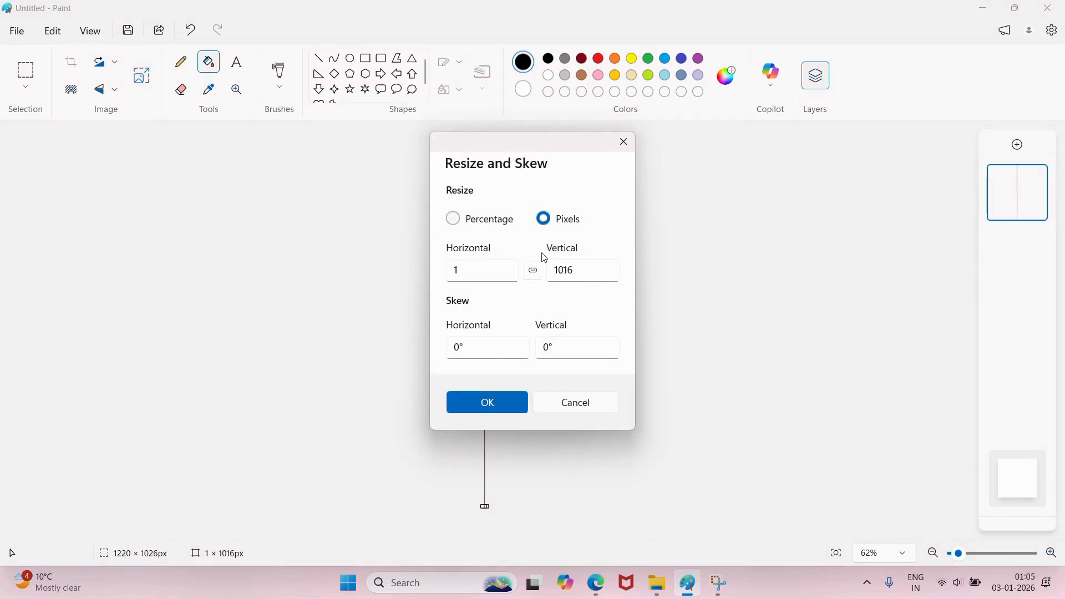
click(474, 271)
text(1938)
key(Return)
Add a layer and paint a wavy white snow ridge across the lower part of the canvas with the crayon brush
click(1017, 145)
click(278, 72)
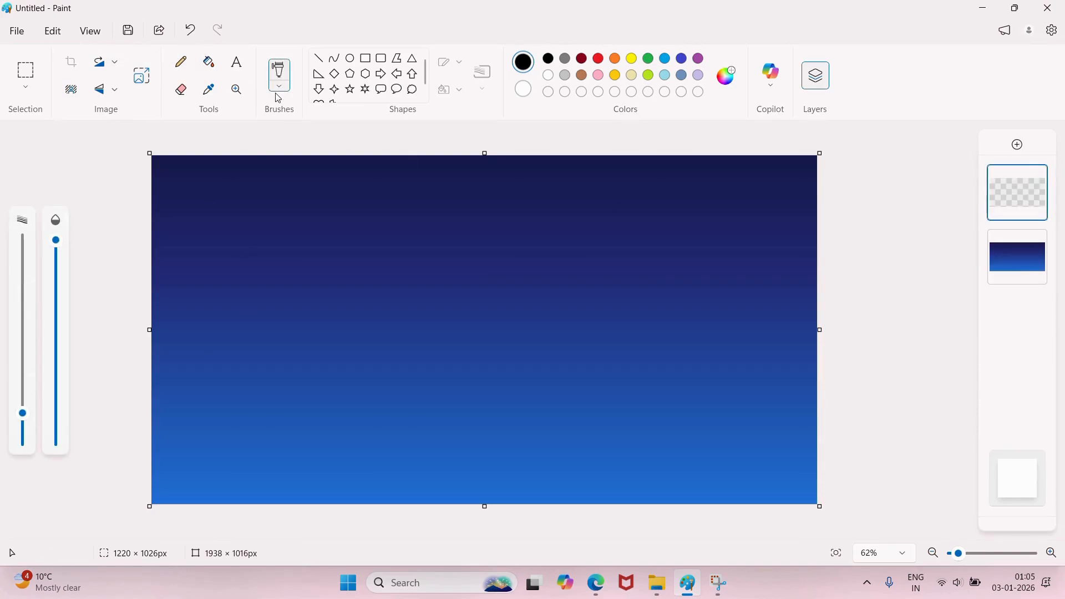
click(279, 87)
click(305, 272)
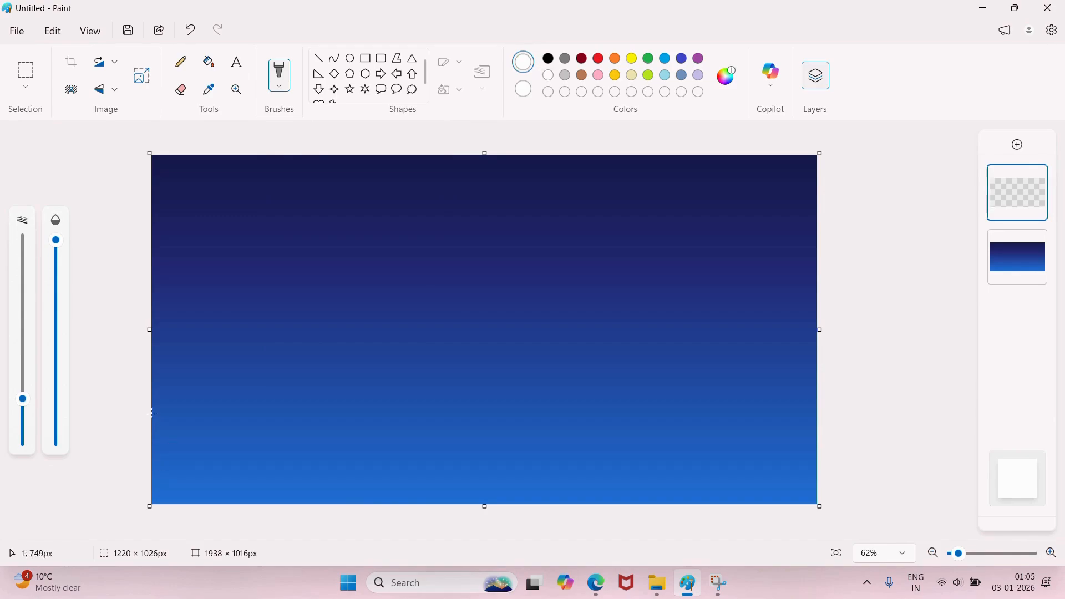
mouse_move(157, 395)
mouse_down()
mouse_move(326, 390)
mouse_move(676, 416)
mouse_move(636, 421)
mouse_up()
Fill the area below the ridge with white and build up its rough upper edge with more crayon strokes
click(207, 63)
click(276, 451)
click(279, 72)
mouse_move(158, 400)
mouse_down()
mouse_move(293, 395)
mouse_move(285, 385)
mouse_move(398, 416)
mouse_move(363, 394)
mouse_move(441, 417)
mouse_move(486, 415)
mouse_move(340, 394)
mouse_move(602, 431)
mouse_move(771, 405)
mouse_move(714, 409)
mouse_move(673, 430)
mouse_move(448, 410)
mouse_up()
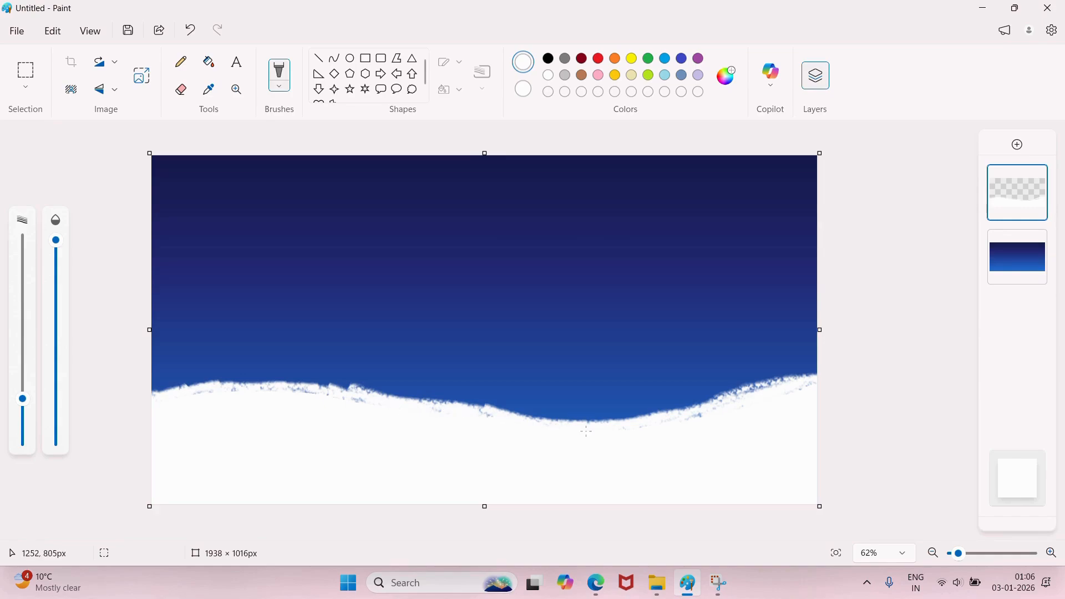
drag(765, 387, 817, 362)
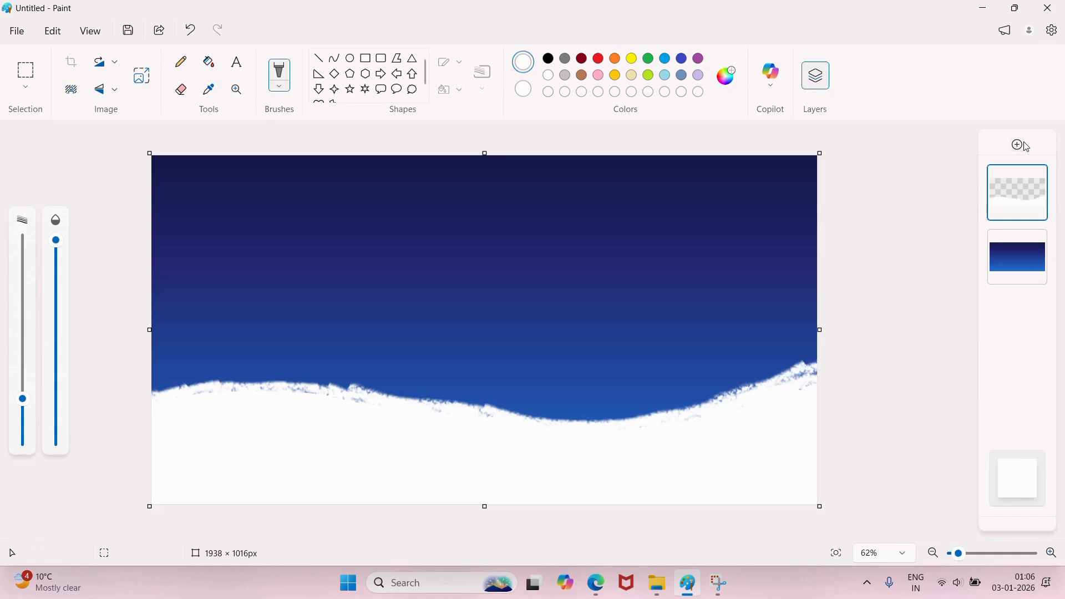
Add a layer and draw a narrow black triangle about 112 × 378 px standing on the snow in the left part
click(1019, 146)
click(413, 58)
click(548, 60)
drag(266, 269, 305, 398)
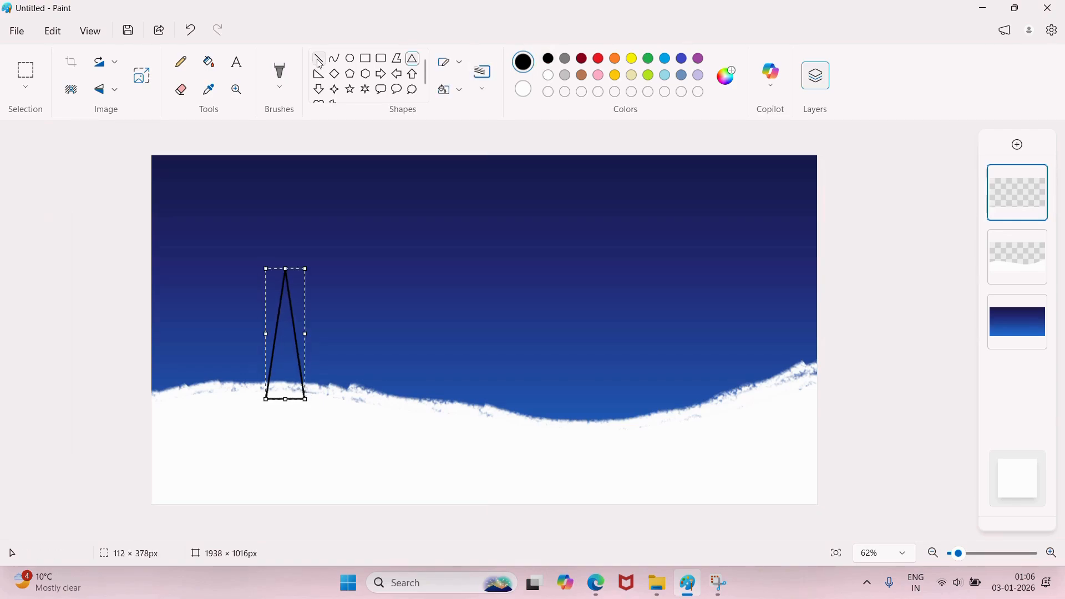
click(321, 143)
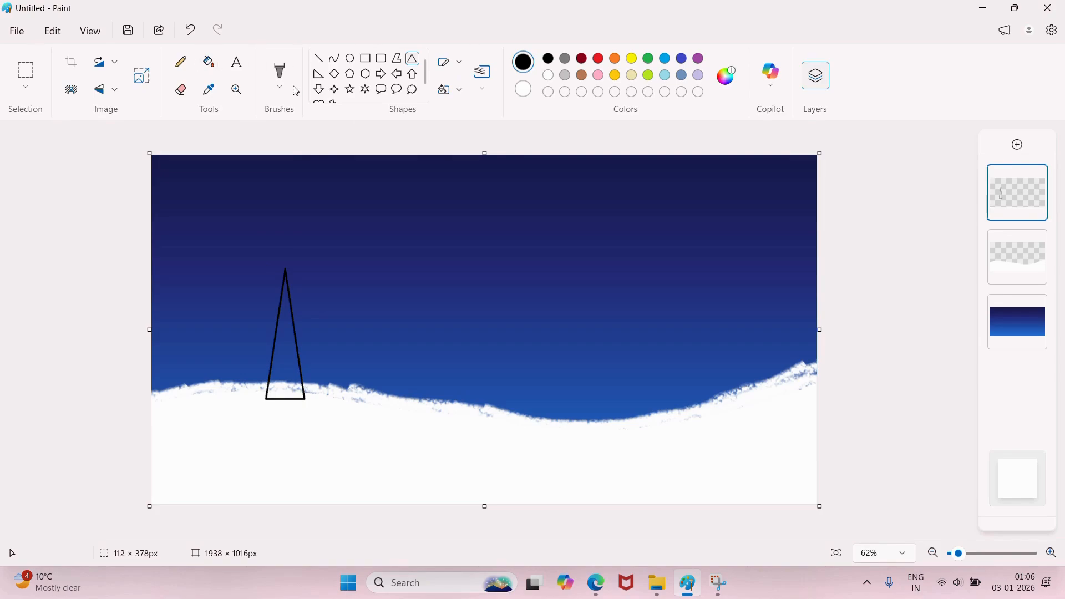
Paint black jagged branches over the triangle with the basic brush to form a full pine tree
click(280, 83)
click(321, 111)
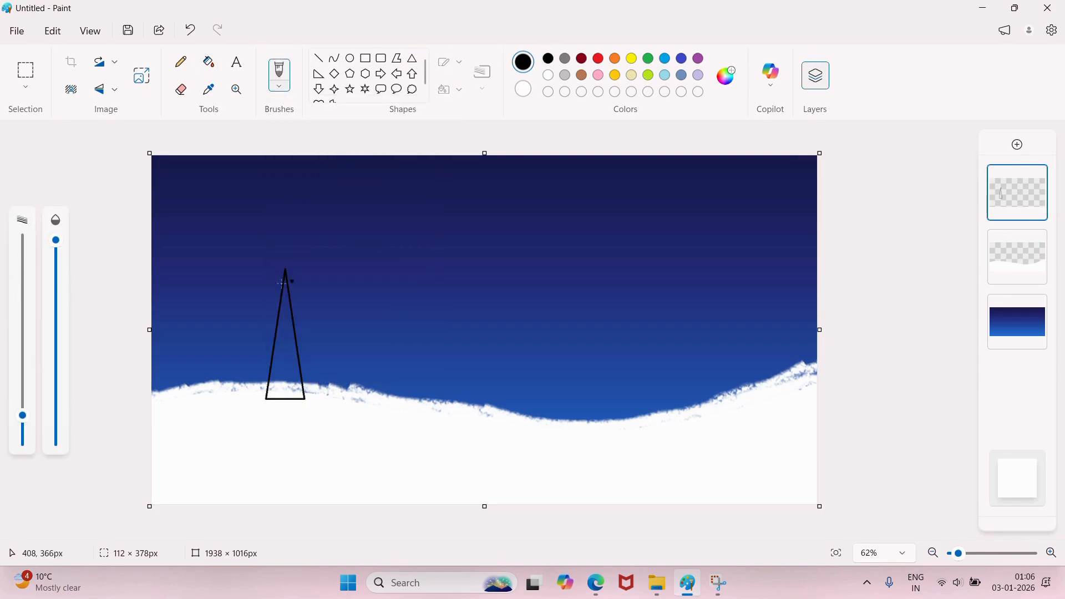
mouse_move(285, 272)
mouse_down()
mouse_move(297, 299)
mouse_move(274, 314)
mouse_move(297, 320)
mouse_move(270, 324)
mouse_move(296, 327)
mouse_move(265, 332)
mouse_move(295, 336)
mouse_move(267, 340)
mouse_move(297, 346)
mouse_move(261, 339)
mouse_move(317, 334)
mouse_move(273, 347)
mouse_move(290, 349)
mouse_move(259, 371)
mouse_move(302, 366)
mouse_move(296, 354)
mouse_move(304, 369)
mouse_move(260, 361)
mouse_move(301, 370)
mouse_move(266, 376)
mouse_move(316, 379)
mouse_move(263, 385)
mouse_move(282, 396)
mouse_move(289, 388)
mouse_move(259, 390)
mouse_move(297, 403)
mouse_up()
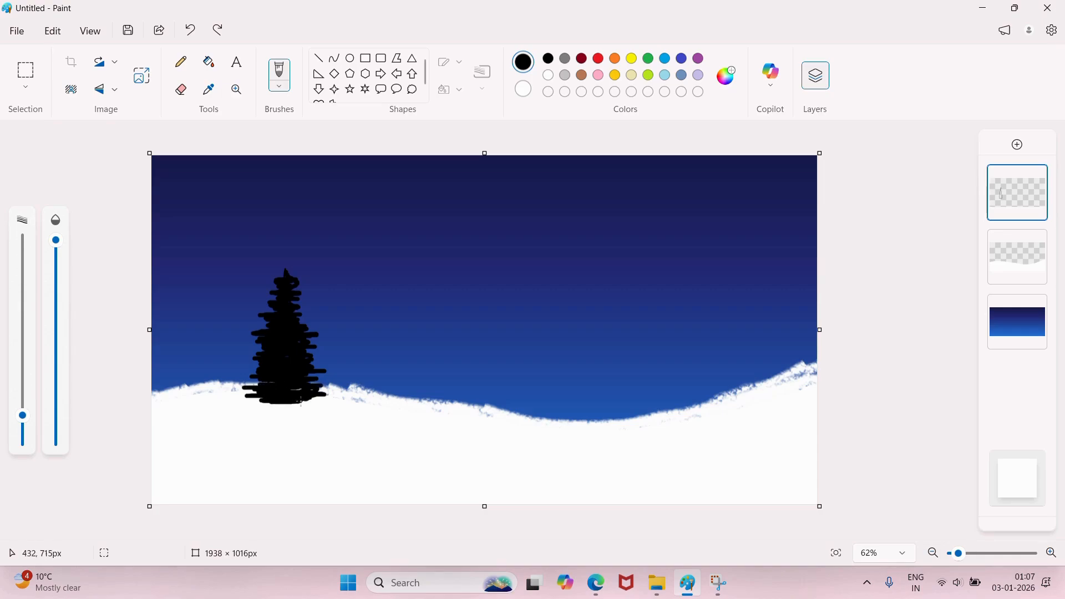
click(142, 76)
click(573, 403)
Copy the pine tree and place a slightly smaller copy, about 218 × 406 px, at the canvas's left edge
click(23, 81)
drag(234, 255, 325, 418)
key(ctrl+c)
key(ctrl+v)
mouse_move(207, 265)
mouse_down()
mouse_move(215, 331)
mouse_move(188, 347)
mouse_up()
drag(231, 240, 209, 266)
drag(183, 321, 189, 318)
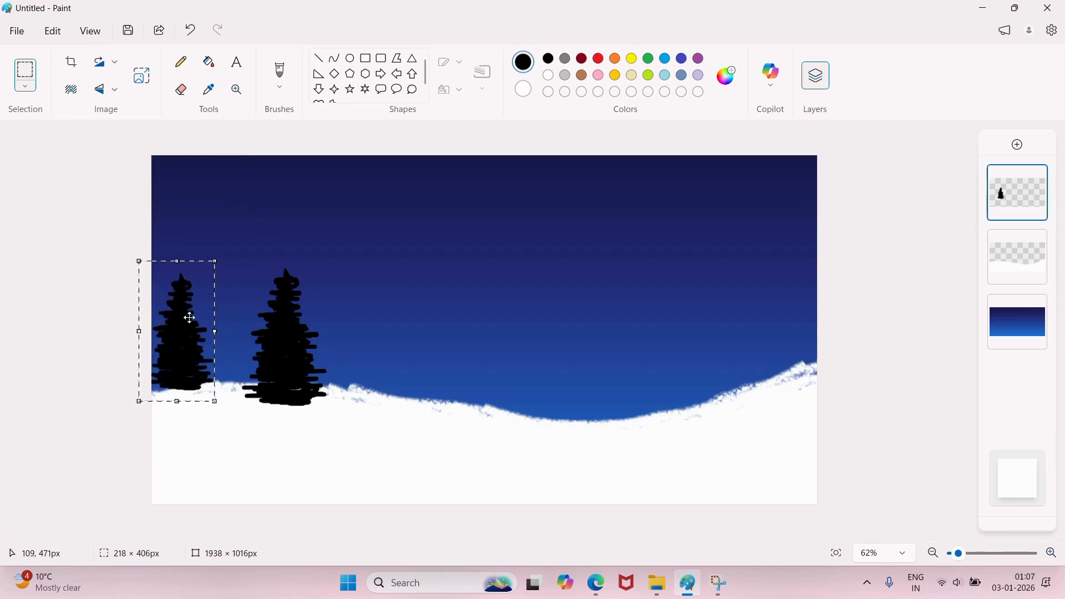
key(ctrl+v)
click(237, 344)
key(ctrl+z)
key(ctrl+a)
Copy the original pine tree again and place a copy shrunk to about 142 × 327 px between the two trees
drag(248, 258, 332, 415)
click(49, 235)
key(ctrl+c)
key(ctrl+v)
drag(184, 269, 227, 372)
drag(276, 260, 242, 303)
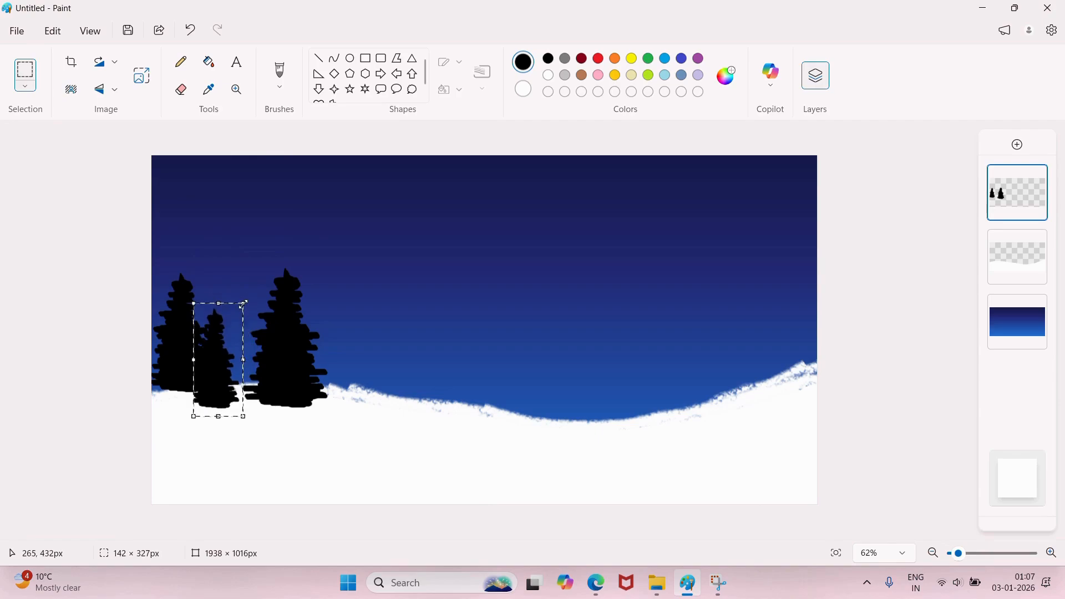
drag(205, 390, 217, 375)
Undo the pasted tree copies so that only the original pine tree is left
key(ctrl+z)
key(ctrl+z)
key(ctrl+z)
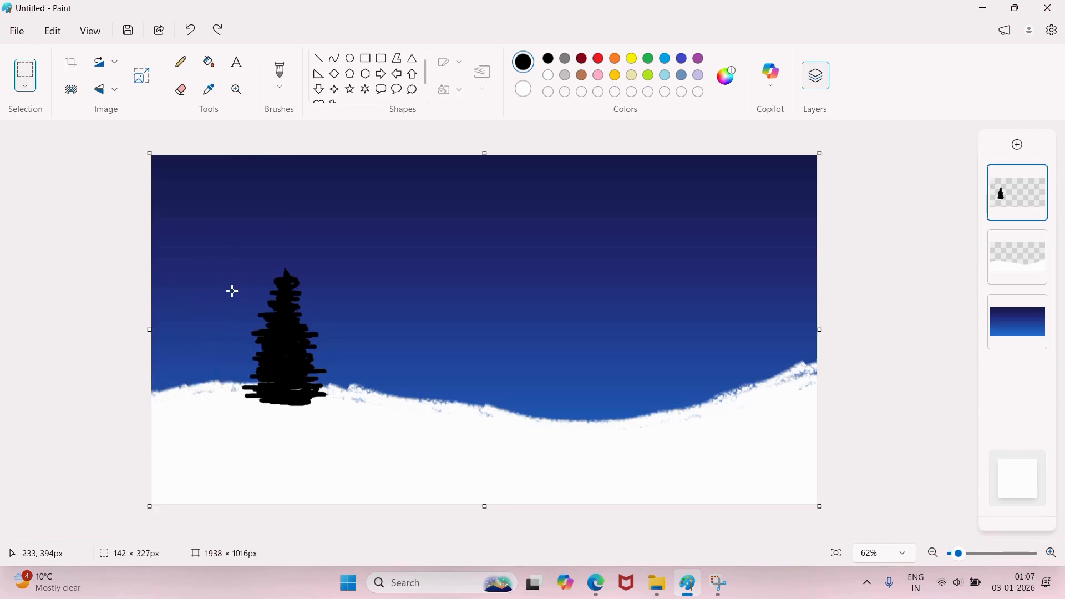
Place two narrower copies of the pine tree between the original tree and the canvas's left edge
drag(232, 291, 233, 400)
drag(234, 343, 214, 342)
drag(183, 264, 229, 344)
key(ctrl+z)
key(ctrl+z)
key(ctrl+z)
Paste three pine tree copies across the right half of the snow, resizing the one at the right edge to about 180 × 410 px
key(ctrl+v)
drag(208, 229, 622, 362)
key(ctrl+v)
drag(226, 236, 808, 345)
drag(735, 265, 754, 280)
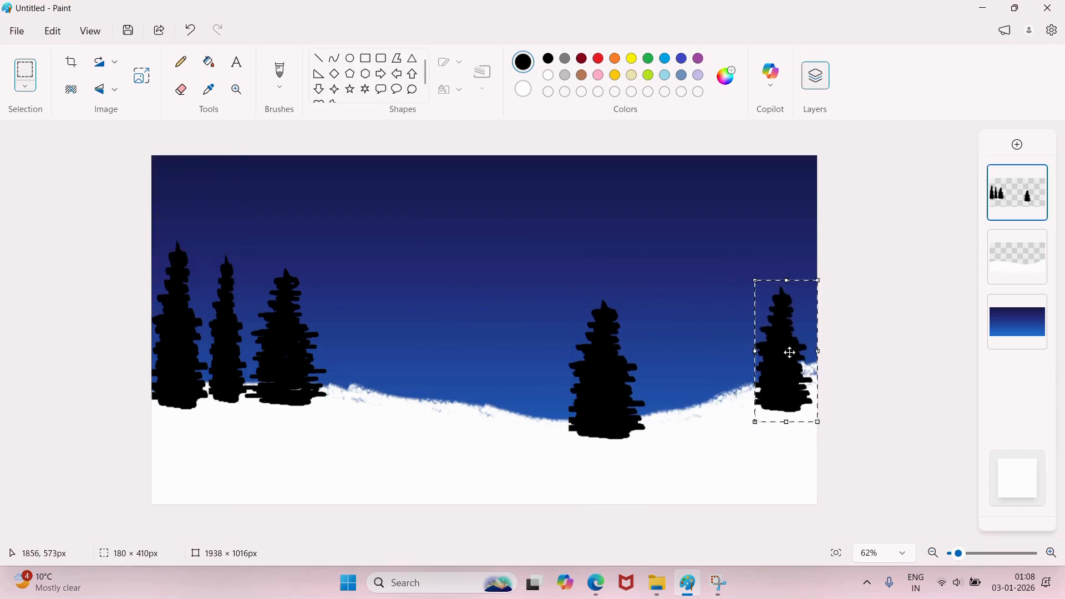
drag(789, 352, 791, 343)
key(ctrl+v)
drag(197, 228, 711, 358)
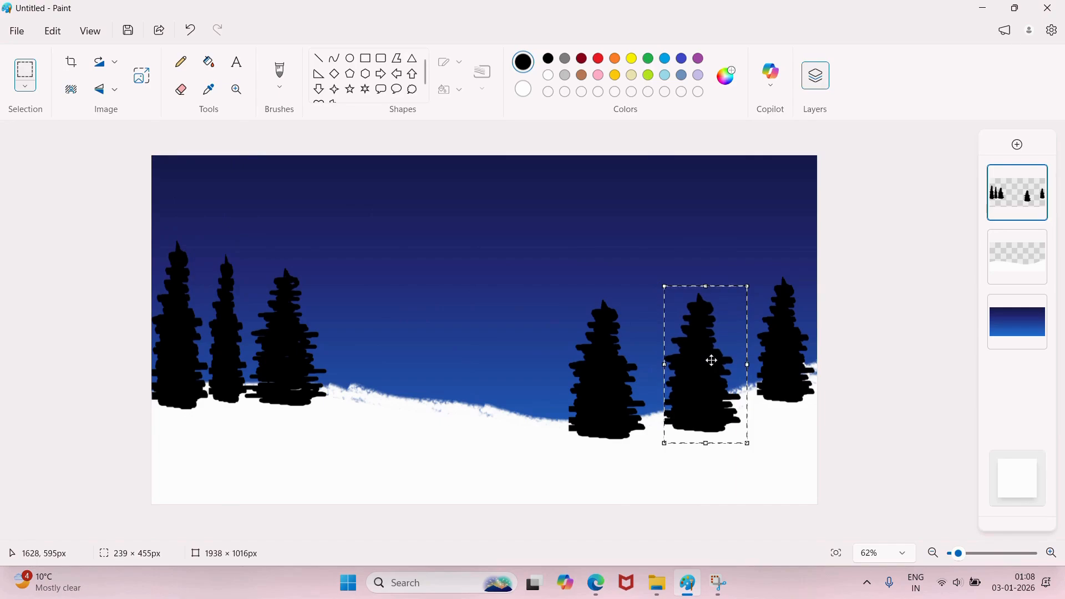
Add a layer and draw the house front as a black triangle about 221 × 171 px above a rectangle about 214 × 153 px
click(1018, 144)
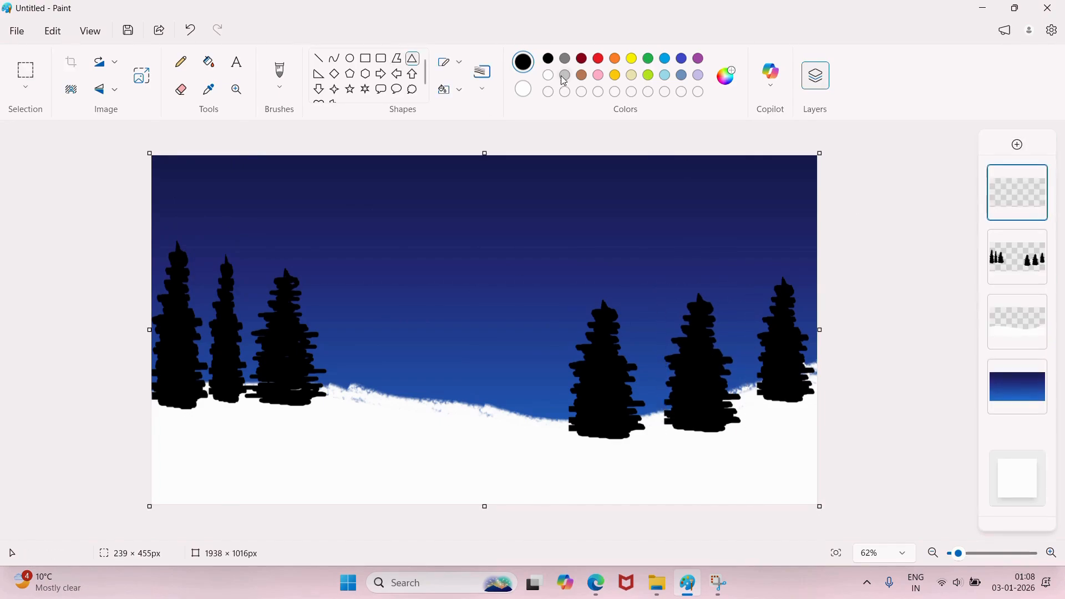
click(600, 61)
mouse_move(422, 374)
mouse_down()
mouse_move(498, 433)
mouse_move(437, 401)
mouse_up()
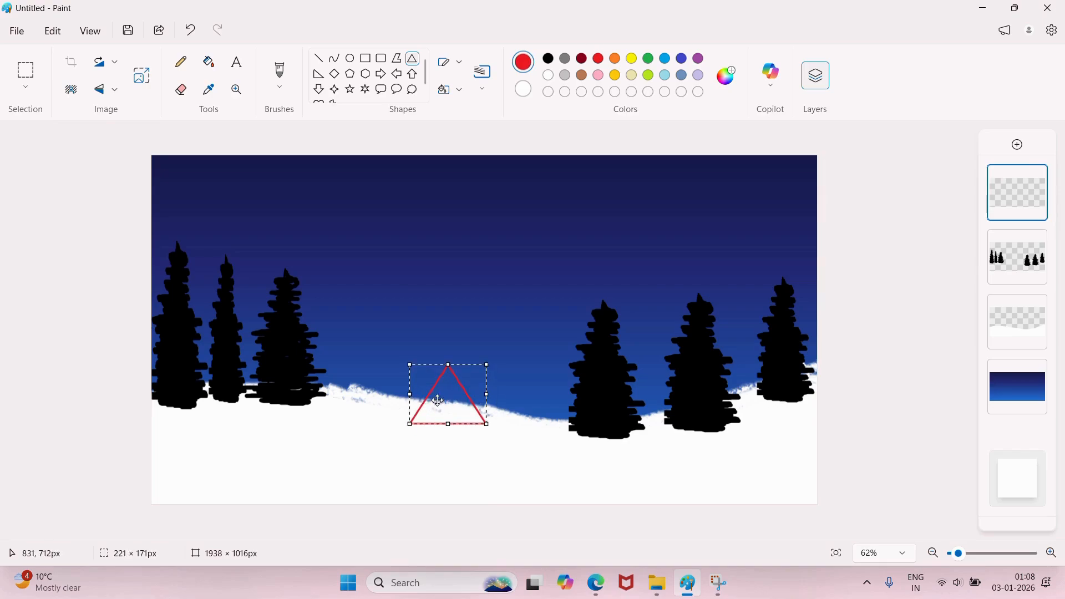
click(548, 59)
click(499, 242)
click(366, 60)
drag(412, 422, 485, 476)
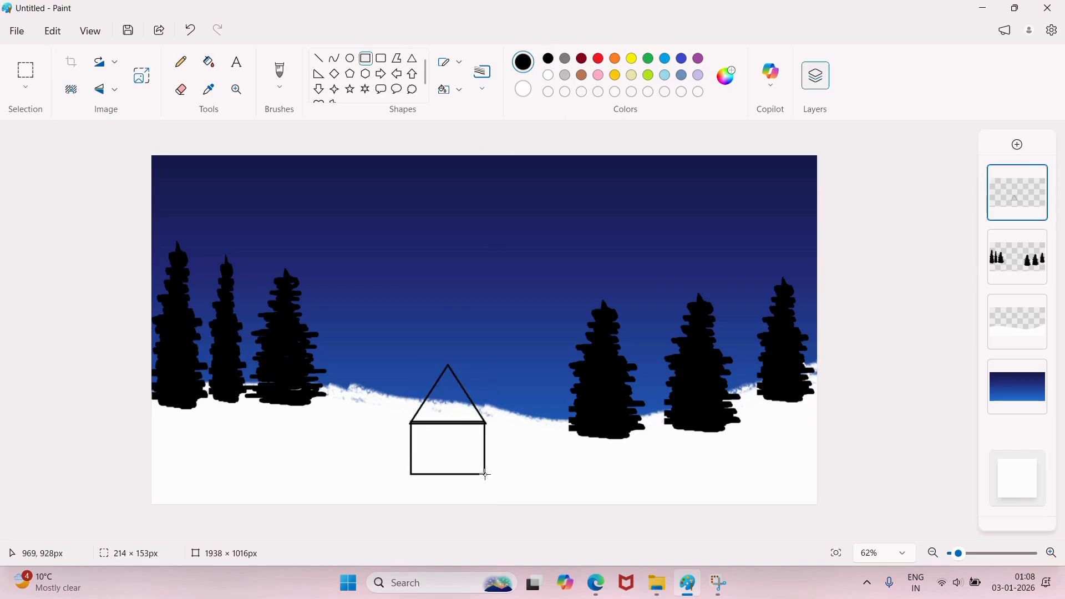
Draw the house's side wall with three black lines running back to the left from the front rectangle
click(319, 58)
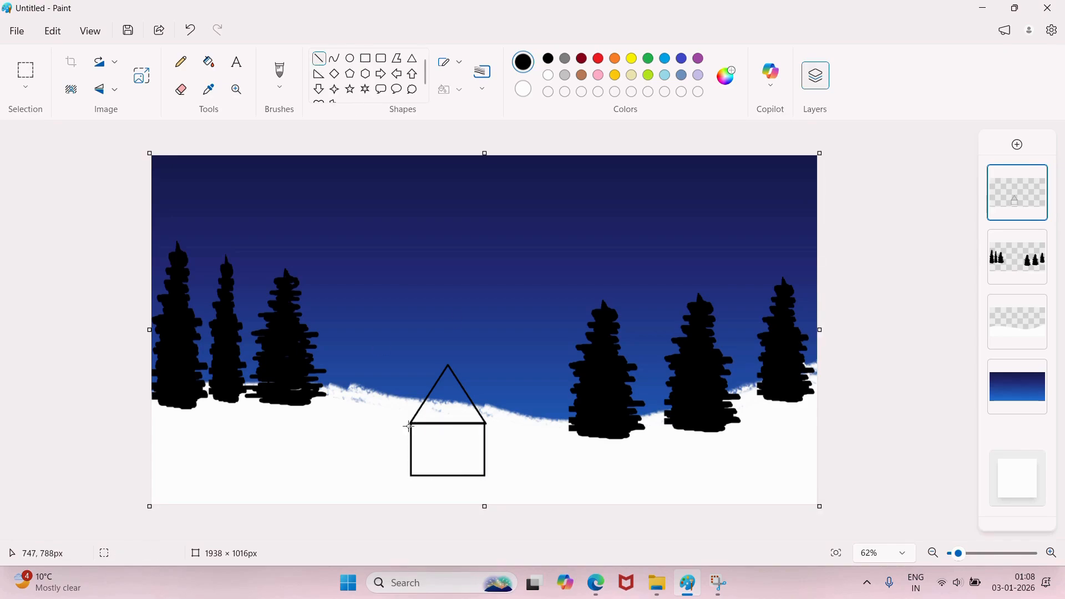
drag(410, 424, 332, 394)
drag(412, 476, 326, 443)
mouse_move(332, 393)
mouse_down()
mouse_move(314, 451)
mouse_move(325, 445)
mouse_up()
Outline the sloping roof with two black lines linking the gable peak to the side wall's far upper corner
drag(445, 366, 375, 338)
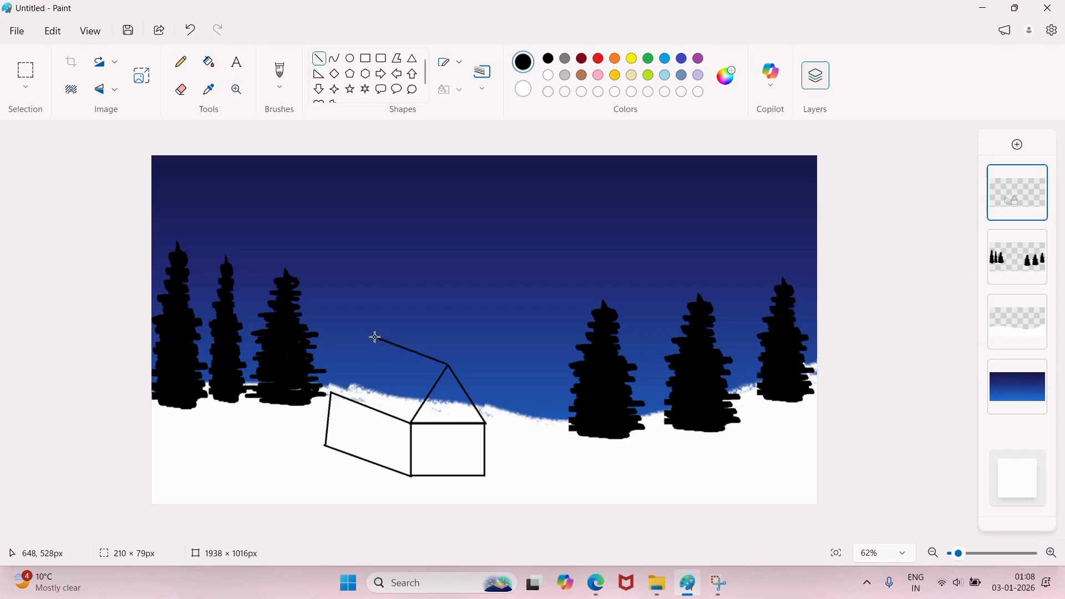
drag(332, 391, 374, 337)
click(582, 58)
click(548, 59)
click(476, 238)
Fill the house's side wall with dark red, the gable and front wall with red, and the roof with white
click(580, 59)
click(209, 61)
click(400, 410)
click(599, 58)
click(466, 394)
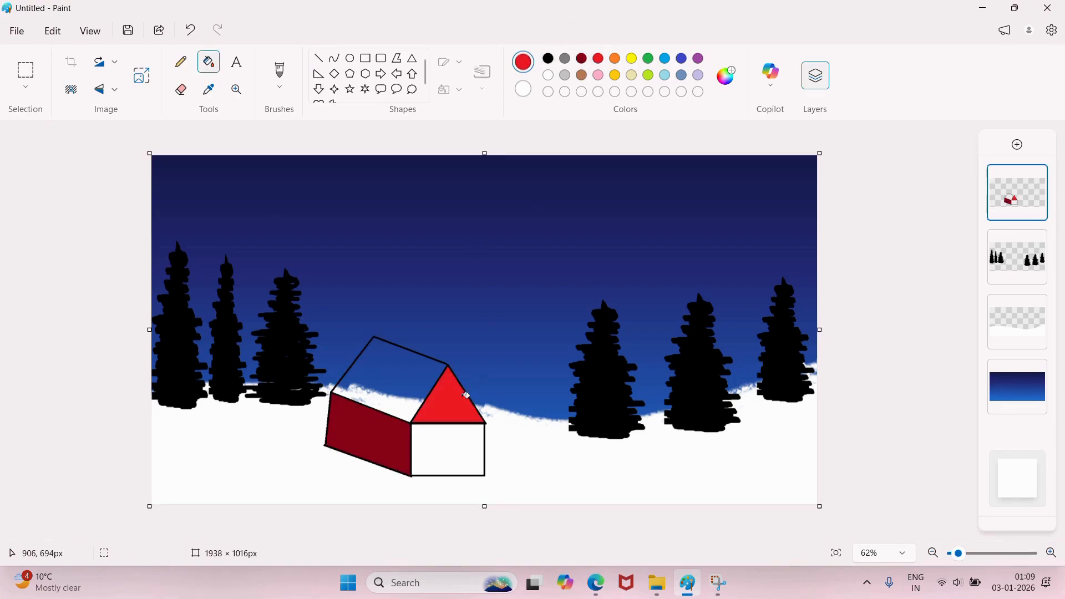
click(453, 452)
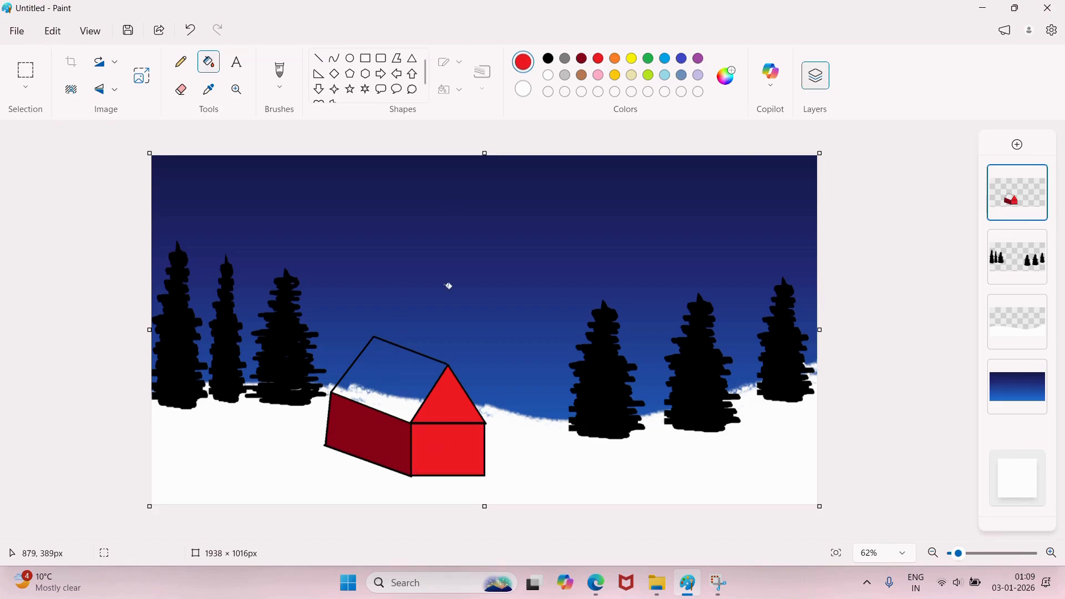
click(548, 74)
click(409, 381)
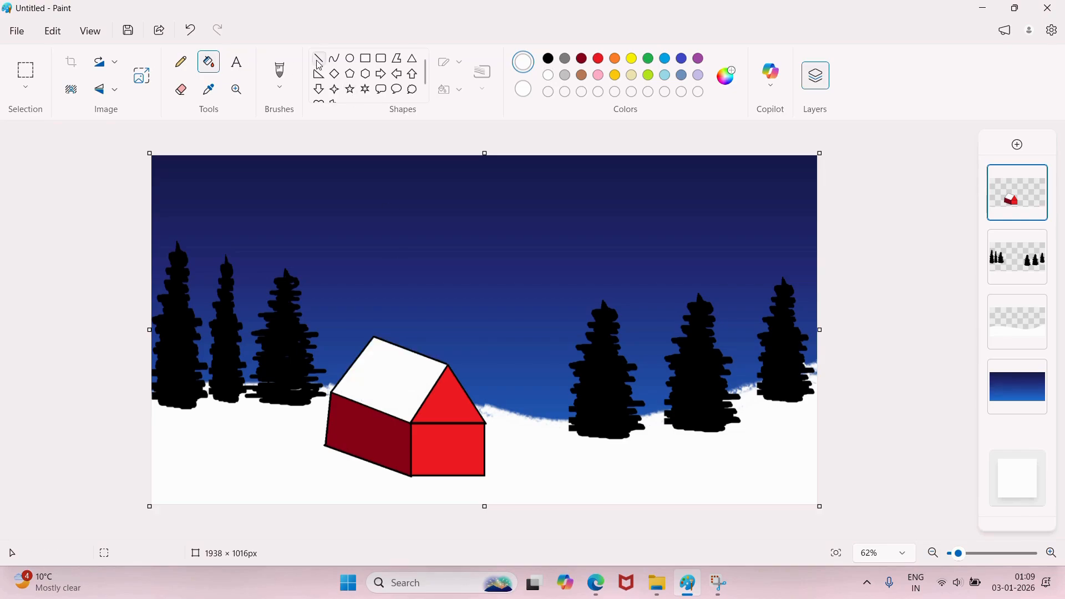
Draw white lines along the roof's edges and the gable's slopes as a snowy trim
click(279, 80)
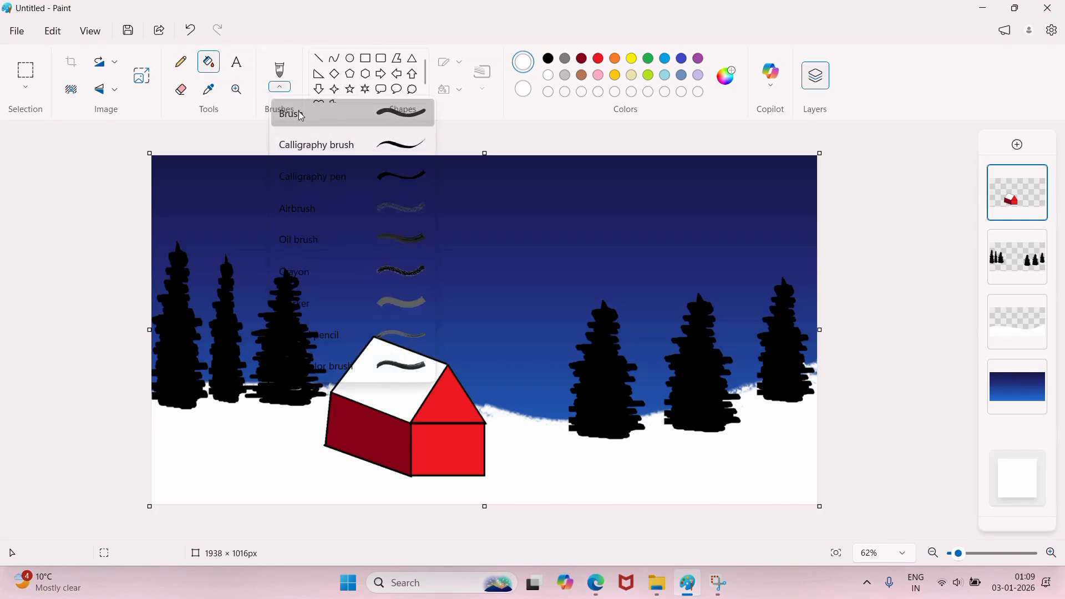
click(301, 115)
click(321, 57)
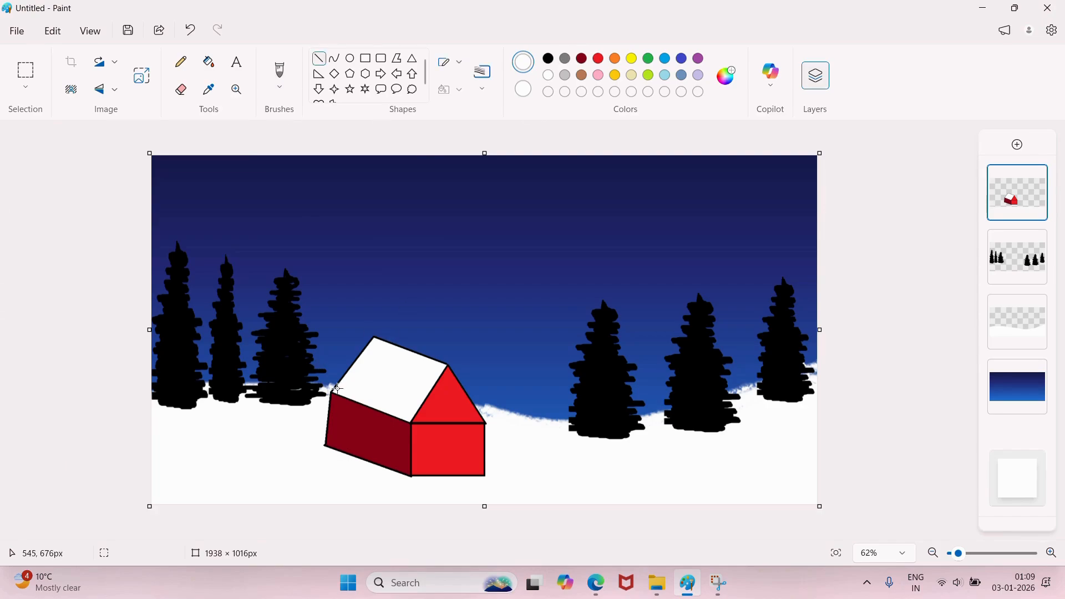
drag(326, 397, 374, 333)
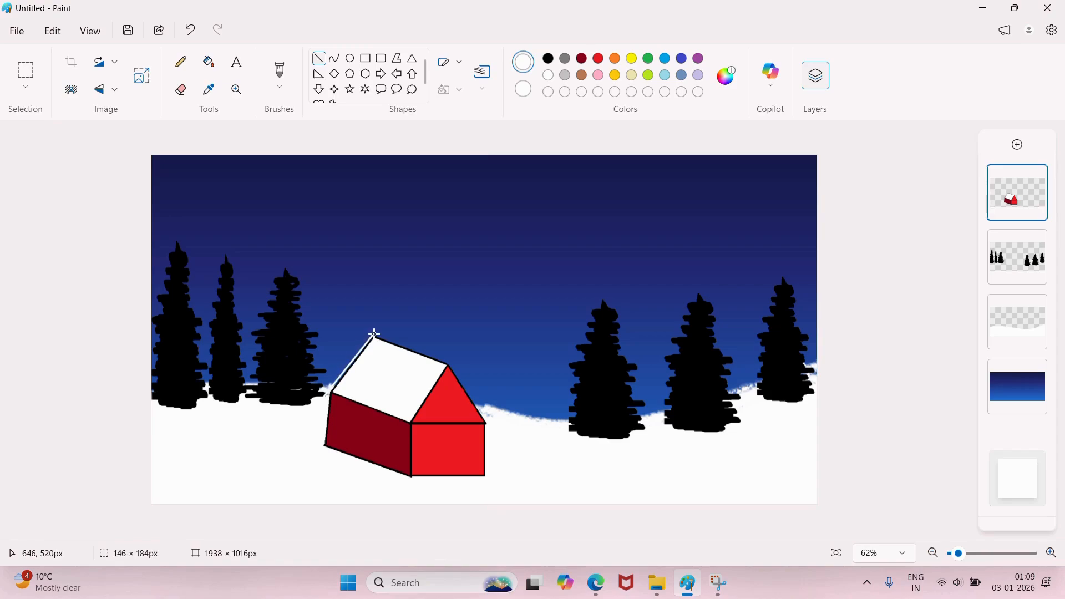
drag(448, 365, 486, 424)
drag(409, 430, 447, 365)
drag(331, 395, 411, 424)
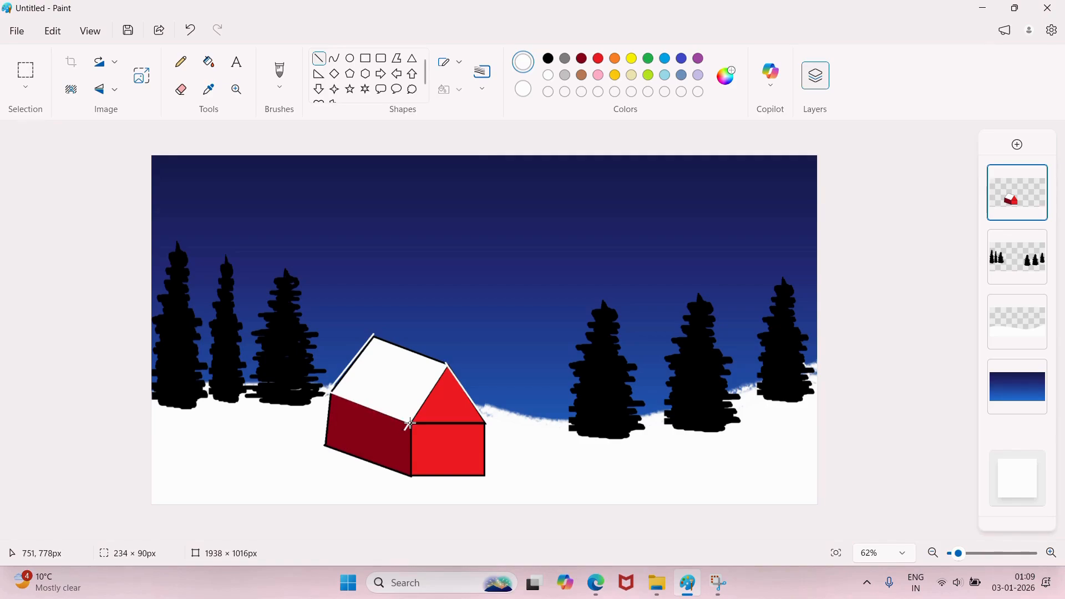
drag(375, 335, 451, 364)
Recolour the black outlines of the house's walls red with the Fill tool
click(209, 62)
click(458, 425)
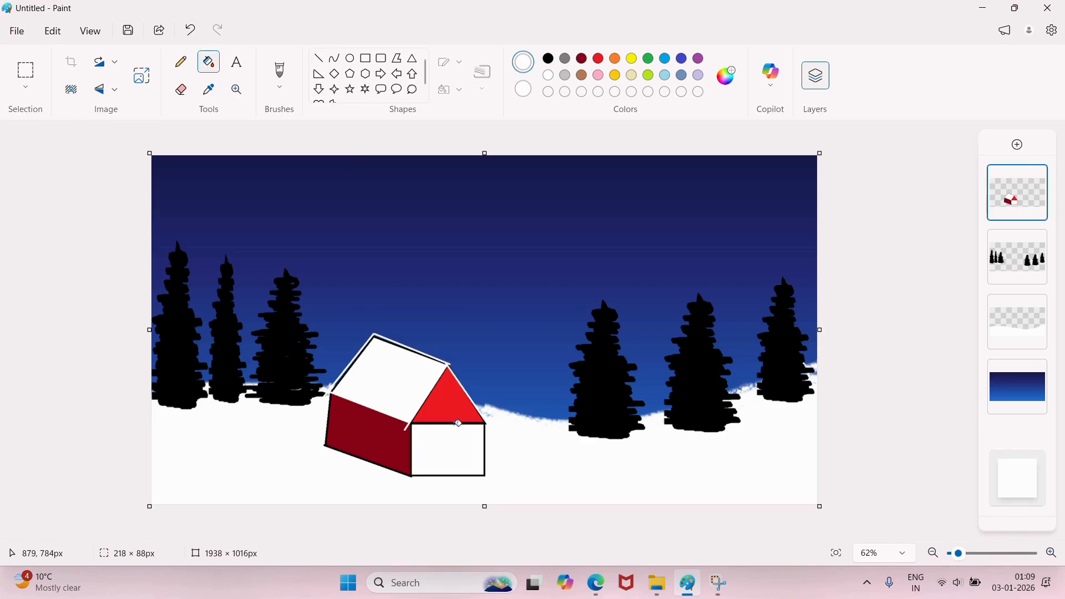
key(ctrl+z)
click(599, 60)
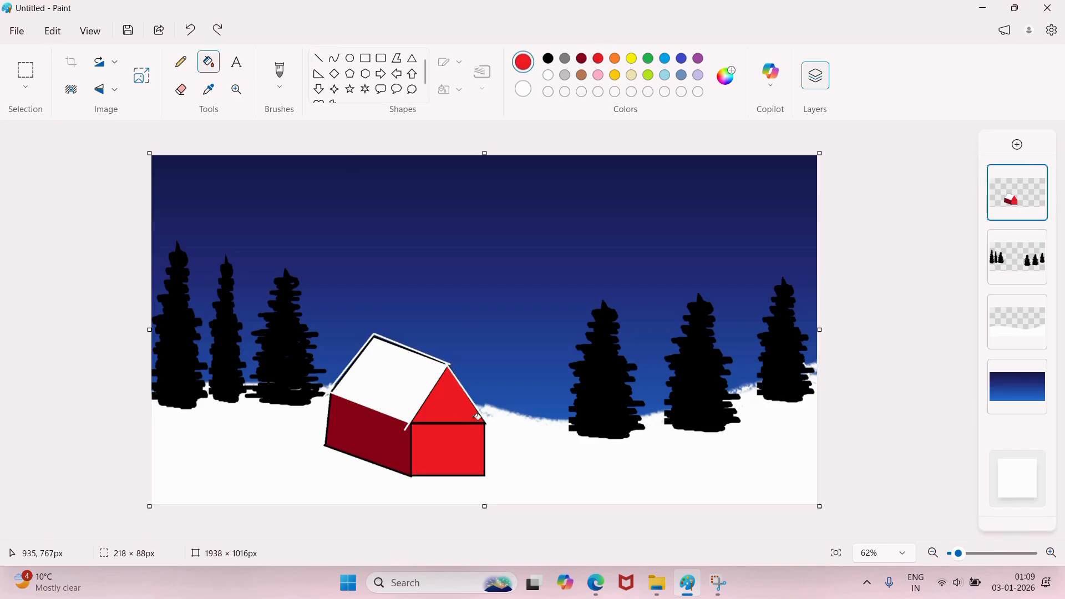
click(464, 422)
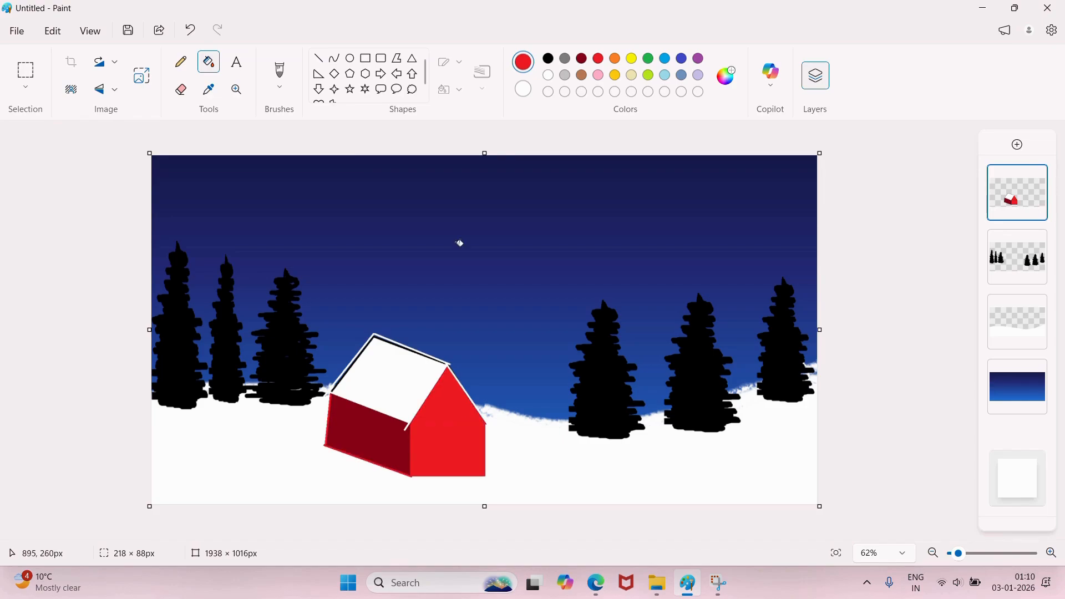
Paint lumpy white snow with the Brush along the house's roof edges, ridge and gable slopes
click(280, 77)
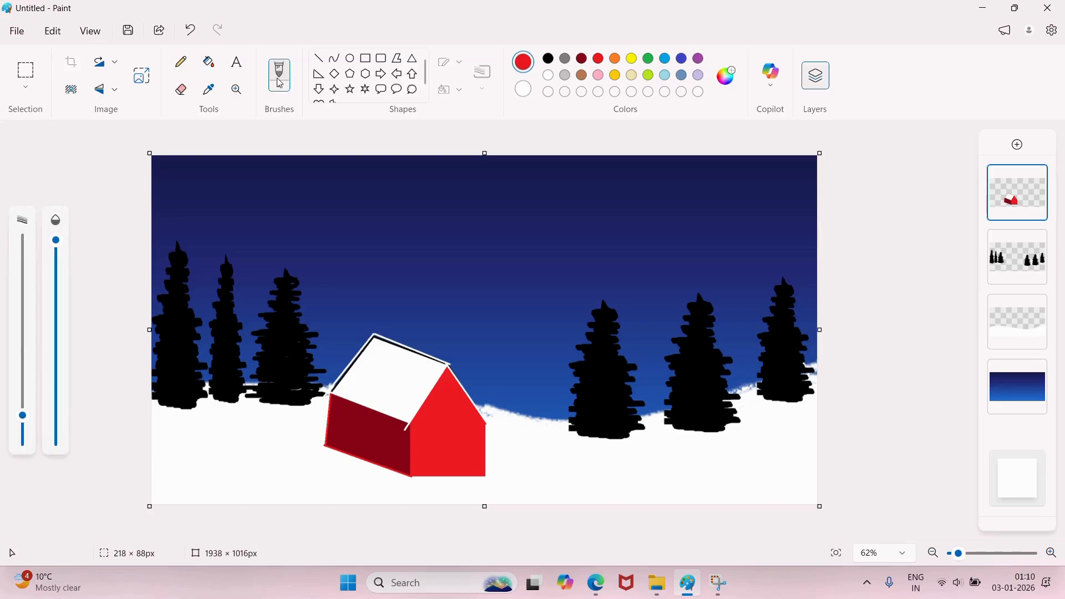
click(548, 76)
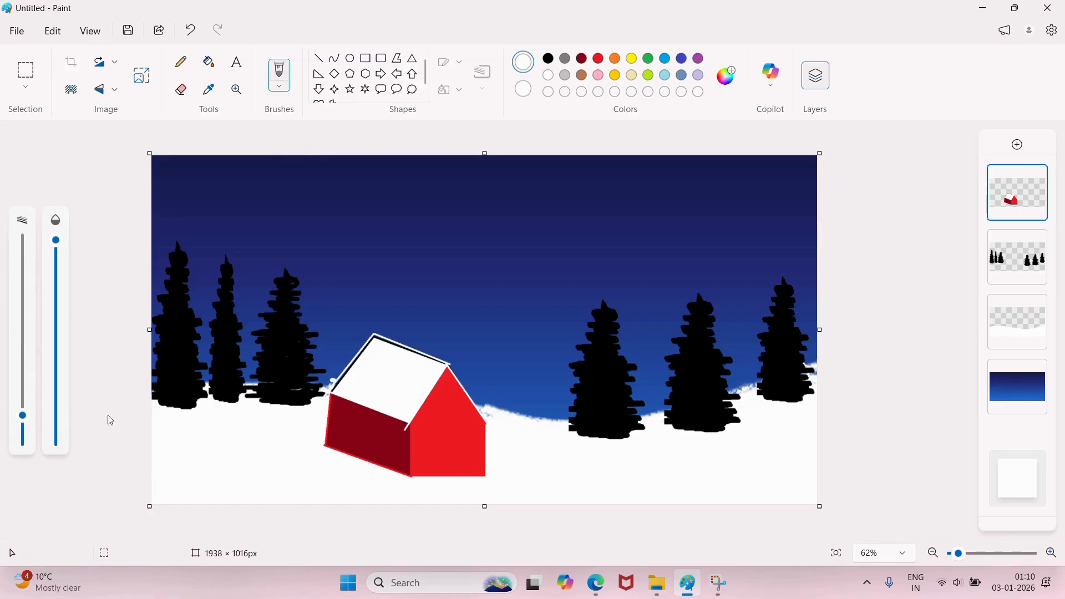
key(ctrl+z)
click(283, 89)
click(283, 106)
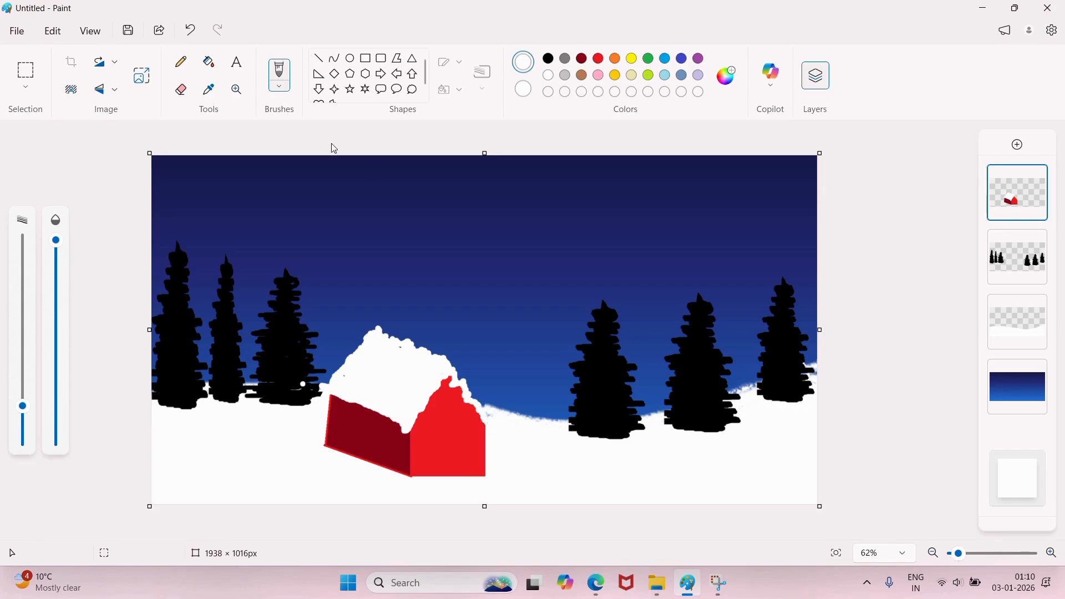
Roughen the snow layer's horizon beside the house with white Crayon strokes
click(1016, 335)
click(286, 84)
click(311, 266)
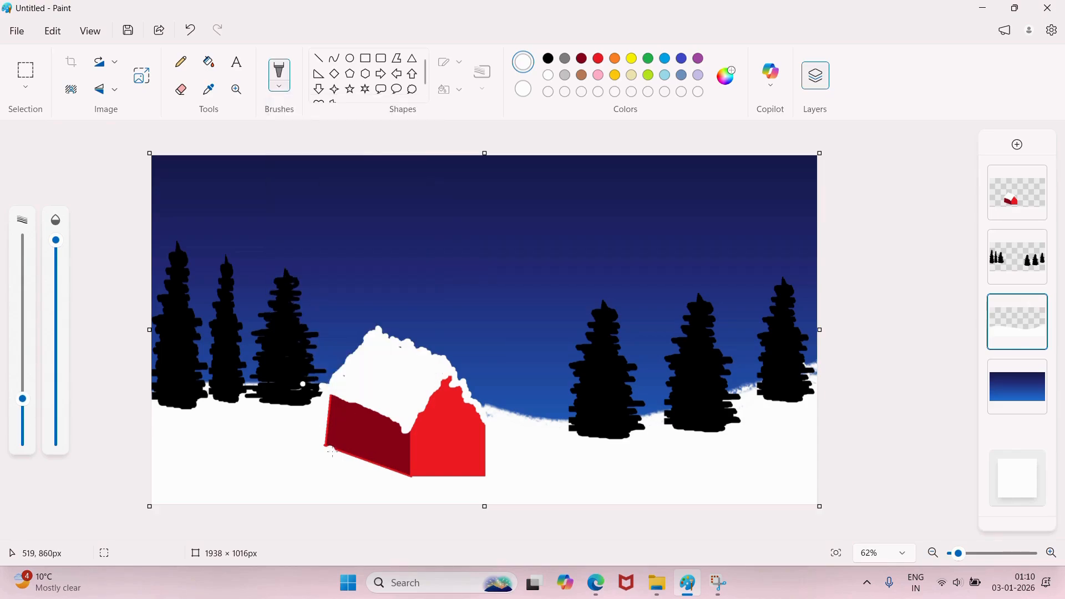
click(278, 75)
click(309, 238)
mouse_move(1005, 322)
click(279, 83)
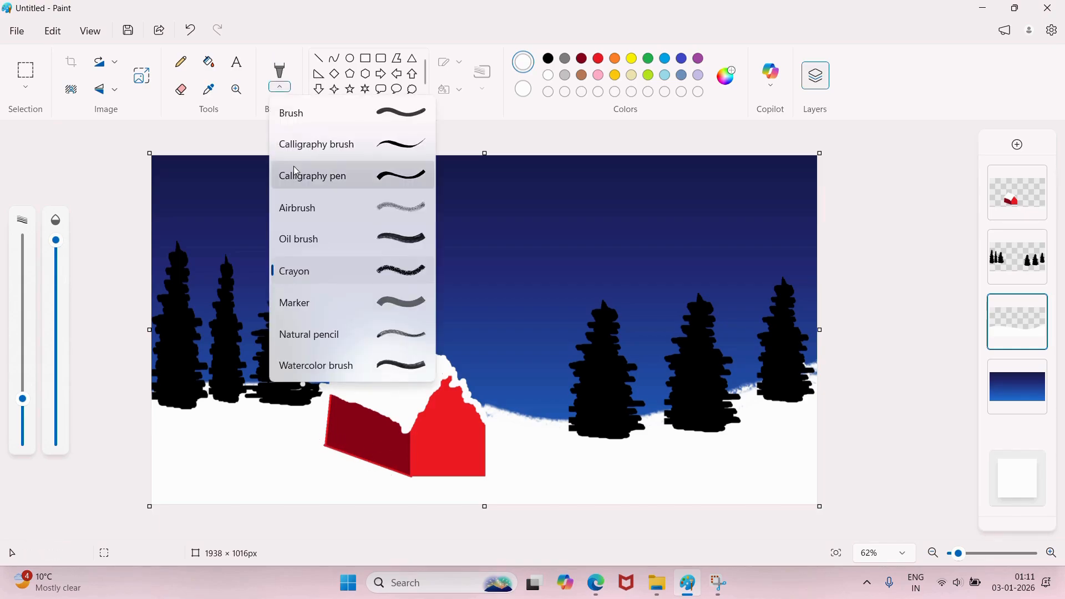
click(294, 271)
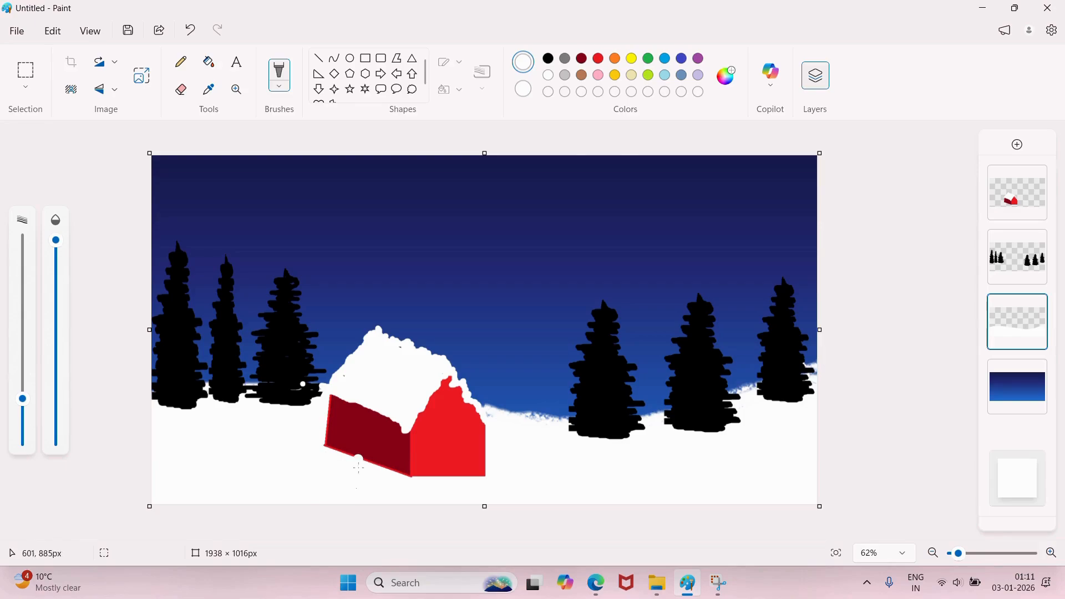
On a new topmost layer, draw two overlapping black circles in the sky, 218 × 204 px and 234 × 205 px
click(614, 57)
click(468, 29)
click(1017, 144)
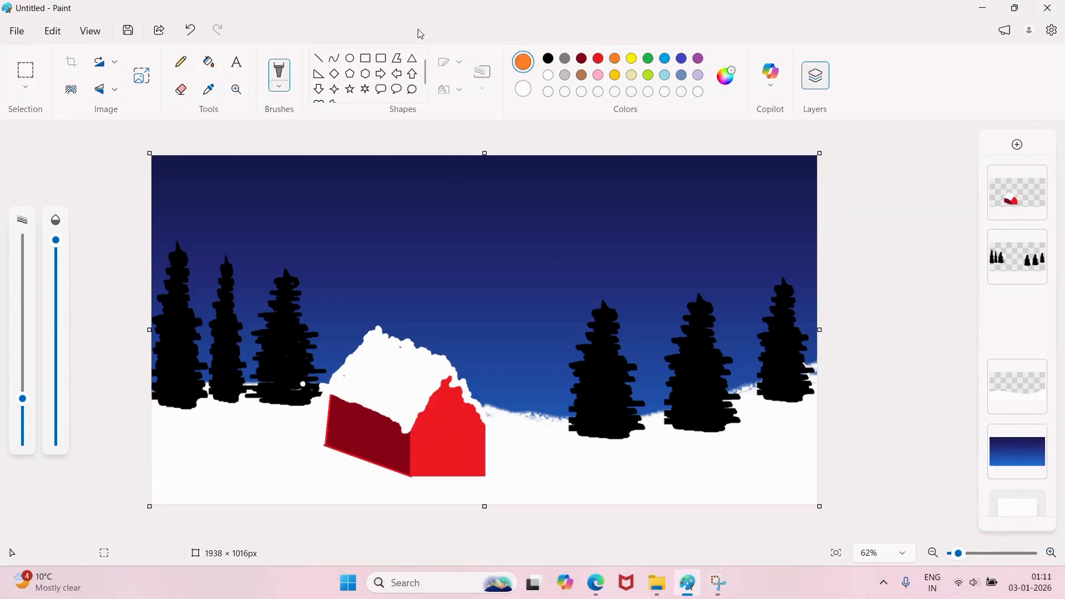
click(549, 58)
click(357, 62)
mouse_move(1017, 321)
mouse_down()
mouse_move(1031, 154)
mouse_move(1021, 183)
mouse_up()
drag(423, 192, 500, 264)
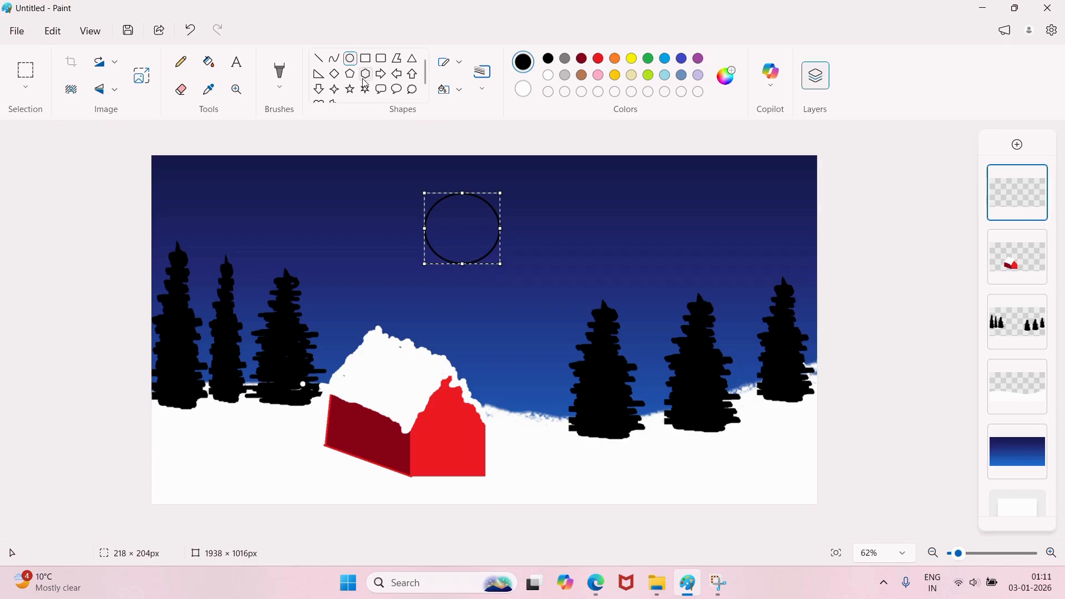
click(358, 57)
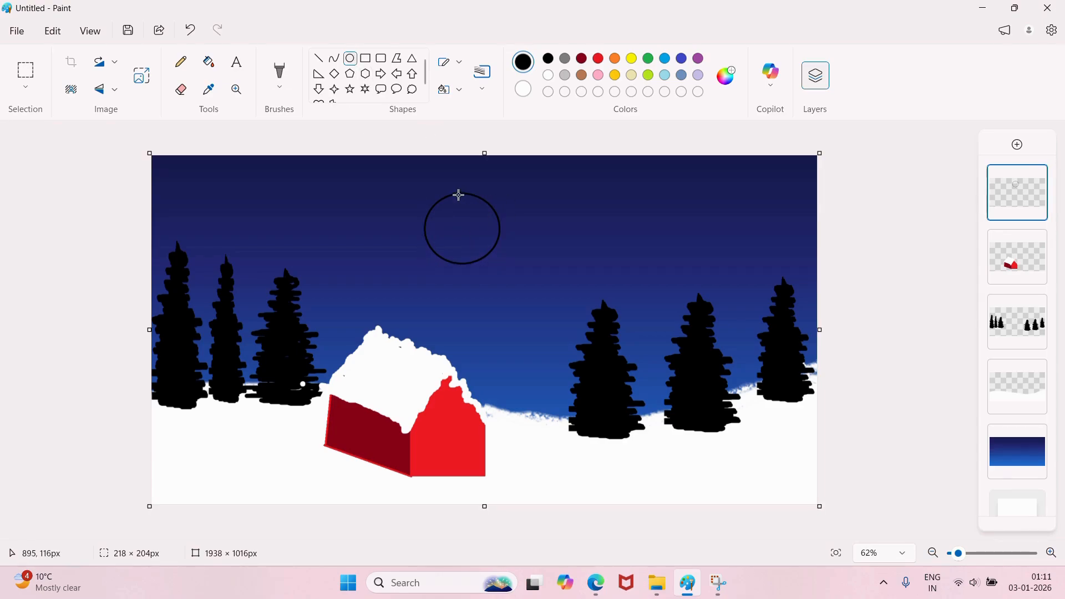
drag(438, 185, 520, 257)
Turn the overlapping circles into a white crescent moon by filling the crescent and its outline and erasing the extra arcs
click(209, 62)
click(548, 75)
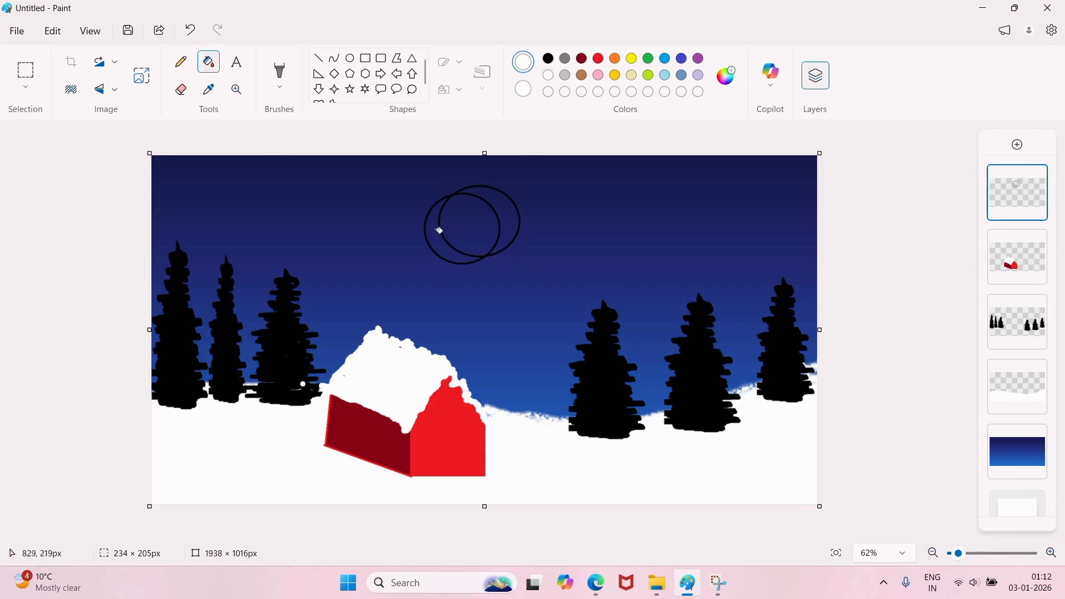
click(435, 227)
click(181, 89)
mouse_move(466, 196)
mouse_down()
mouse_move(483, 188)
mouse_move(468, 192)
mouse_move(482, 195)
mouse_move(490, 253)
mouse_move(517, 232)
mouse_move(511, 218)
mouse_up()
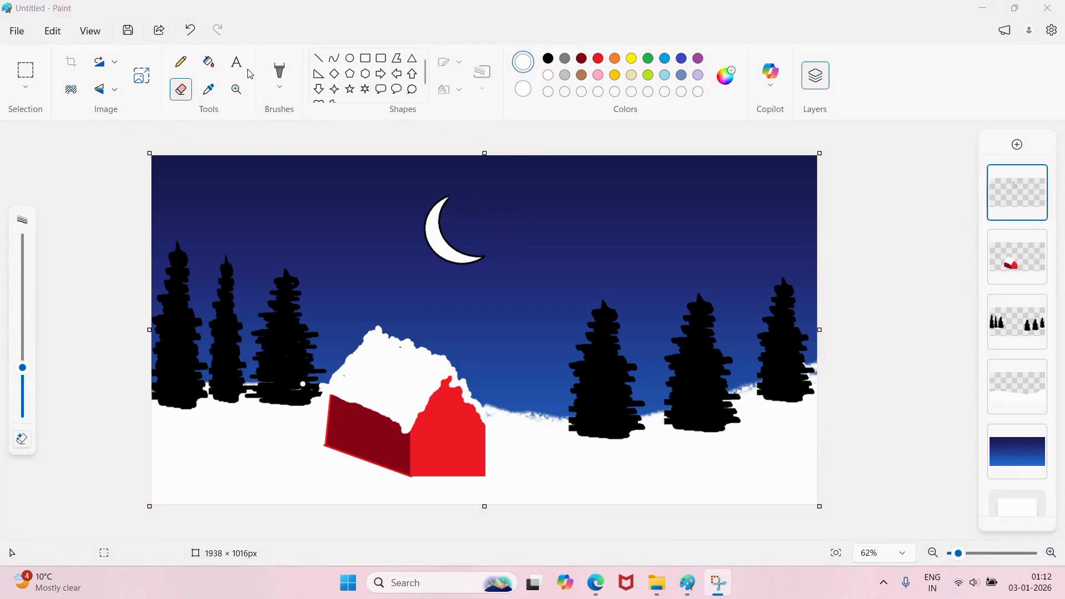
click(210, 63)
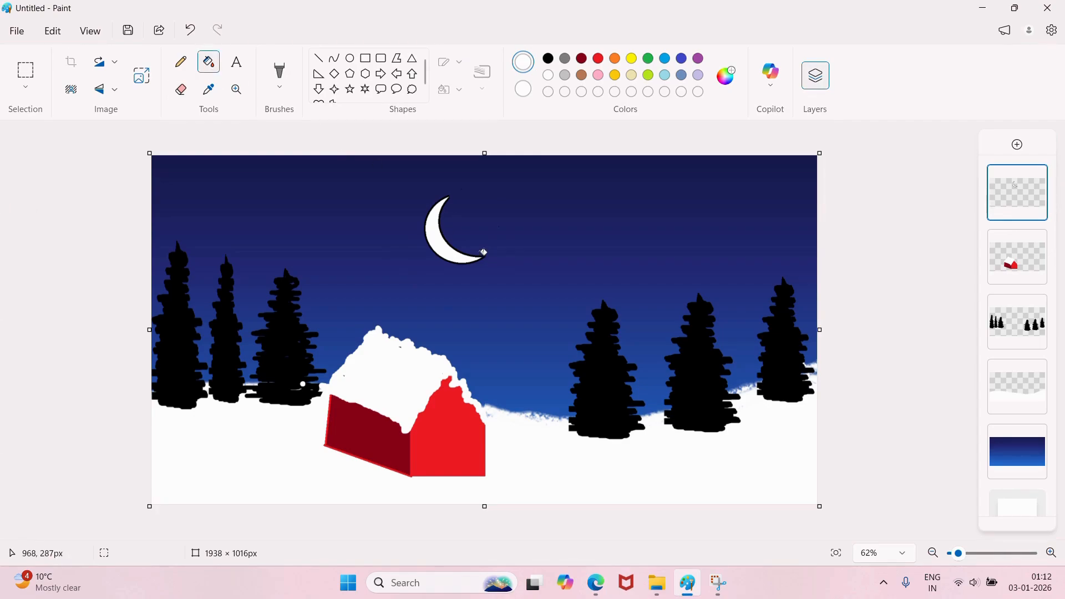
click(486, 255)
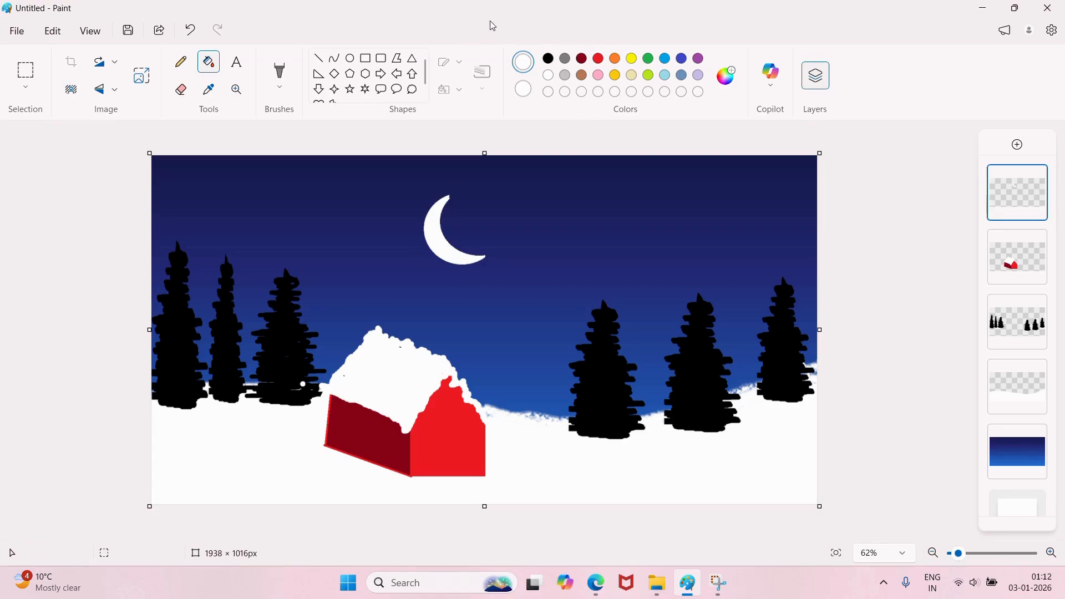
Paint uneven white snow along both slopes of the house's gable with the Brush
click(279, 70)
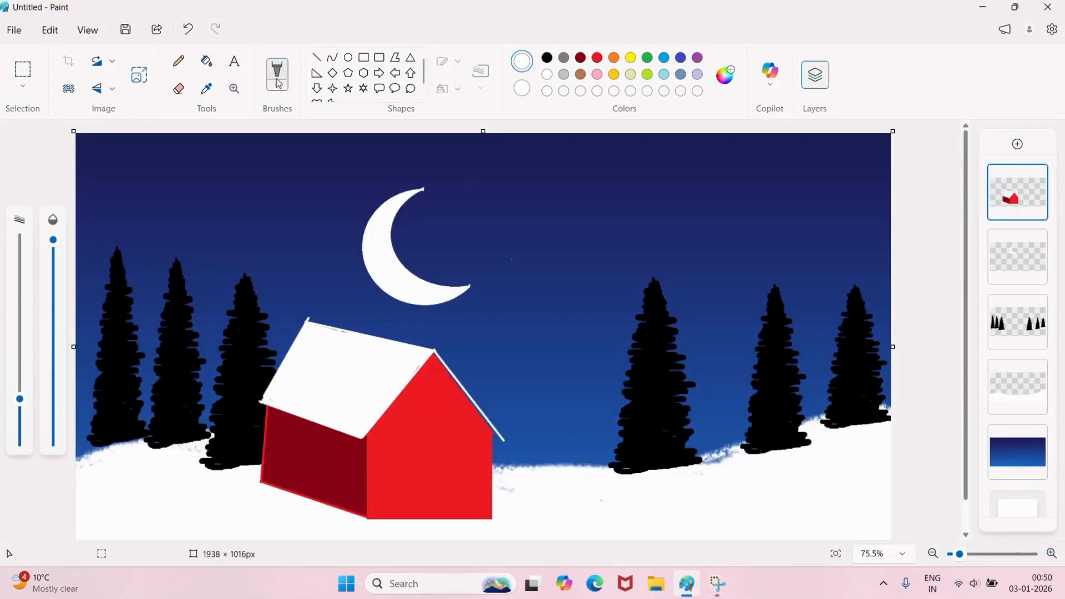
click(280, 86)
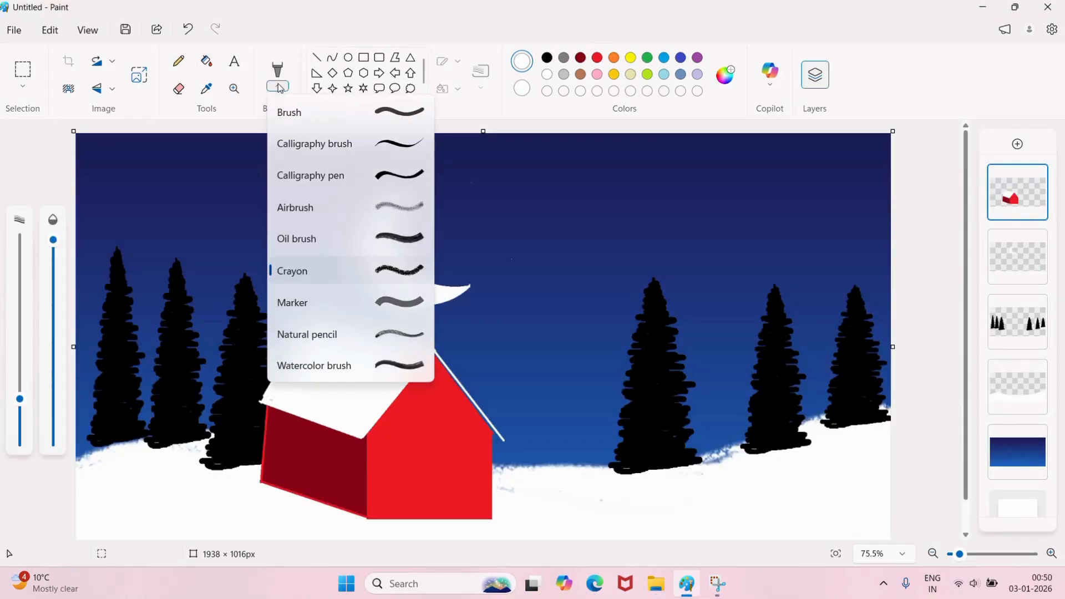
click(297, 122)
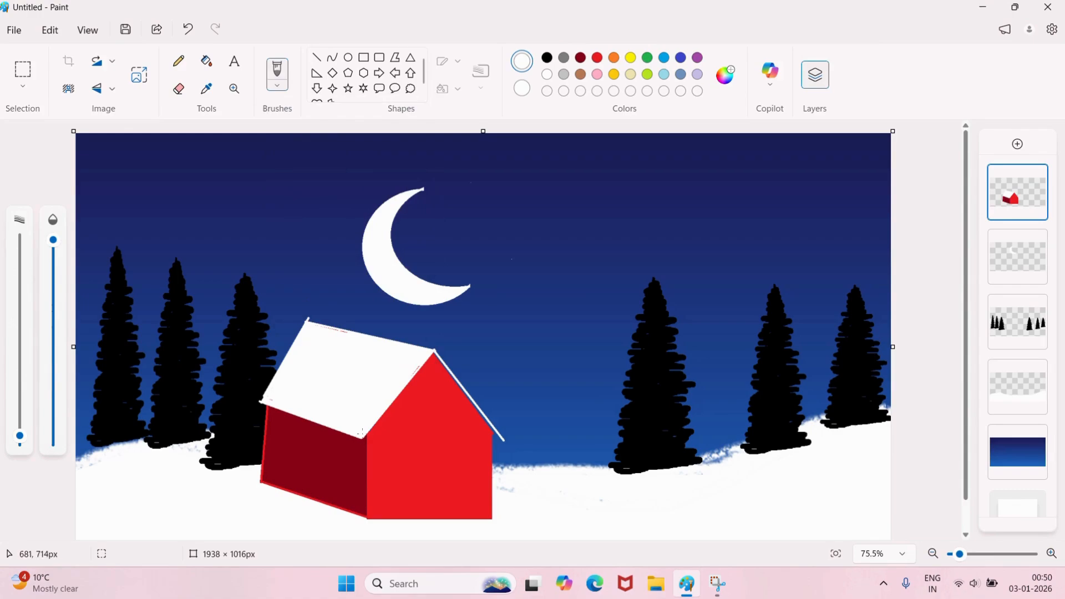
key(ctrl+z)
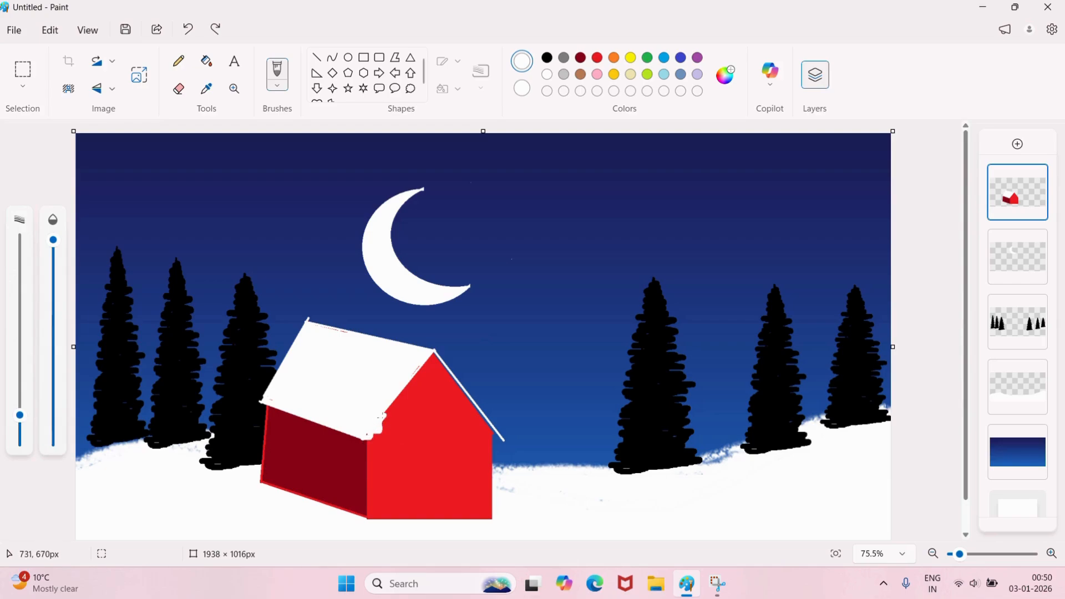
drag(390, 405, 419, 367)
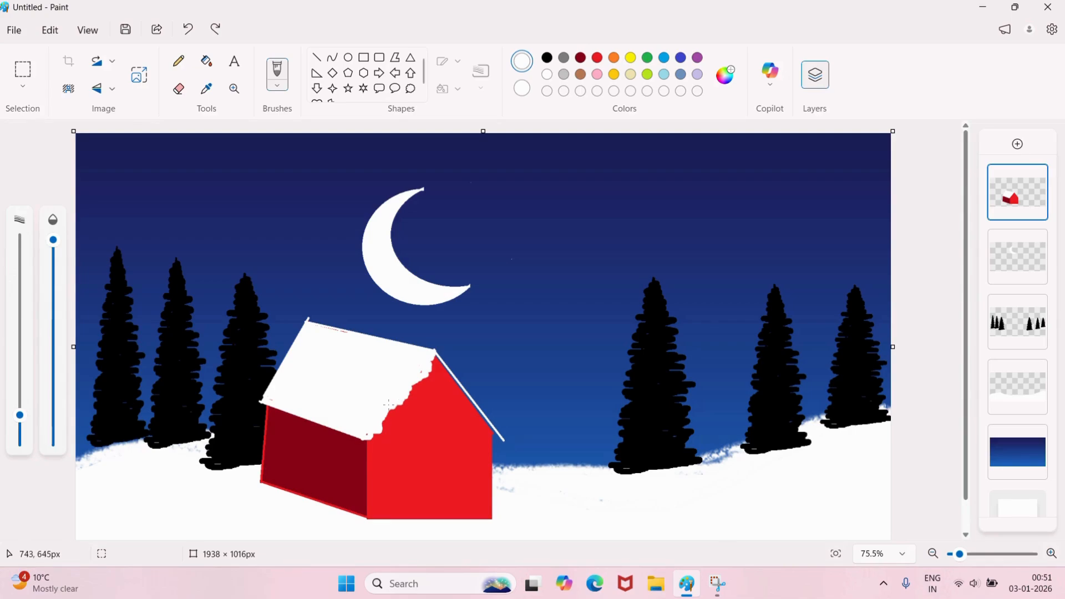
drag(442, 363, 458, 387)
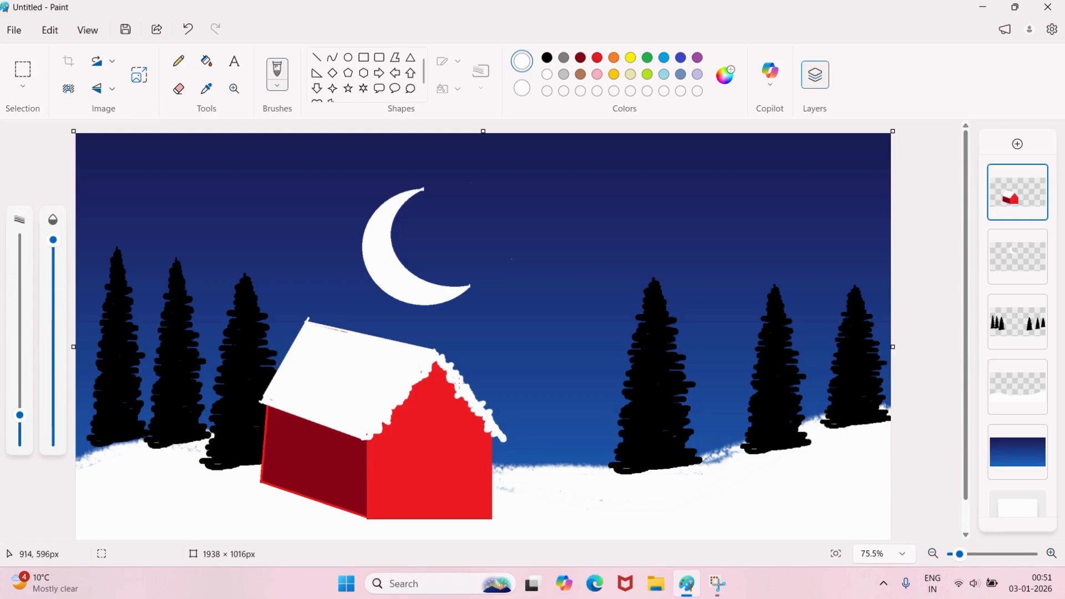
Paint lumpy white snow along the roof's ridge, its far sloping edge and the eave above the side wall
drag(413, 345, 384, 340)
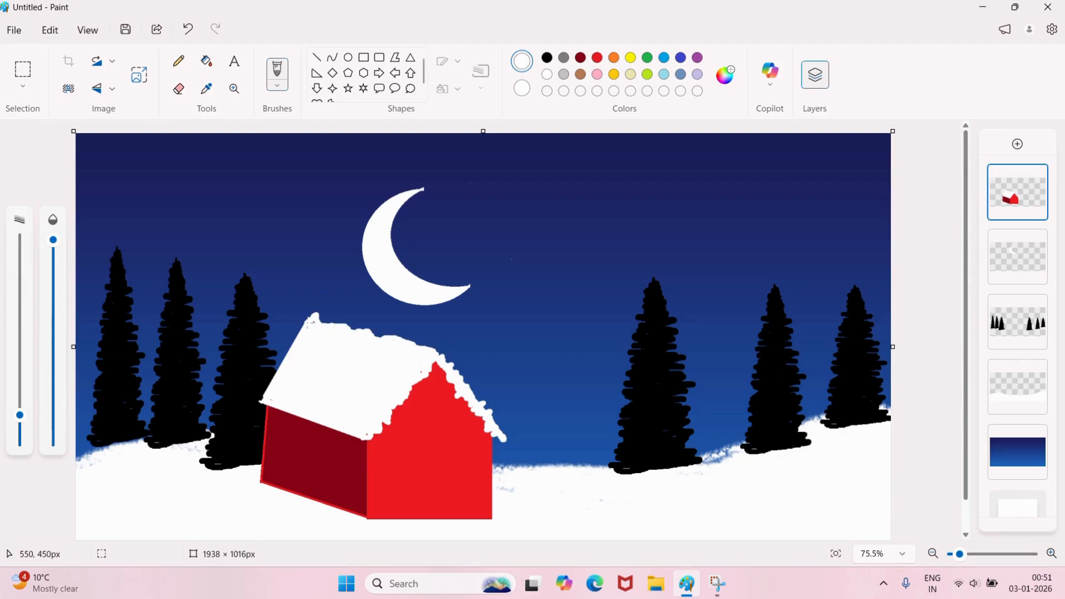
key(ctrl+z)
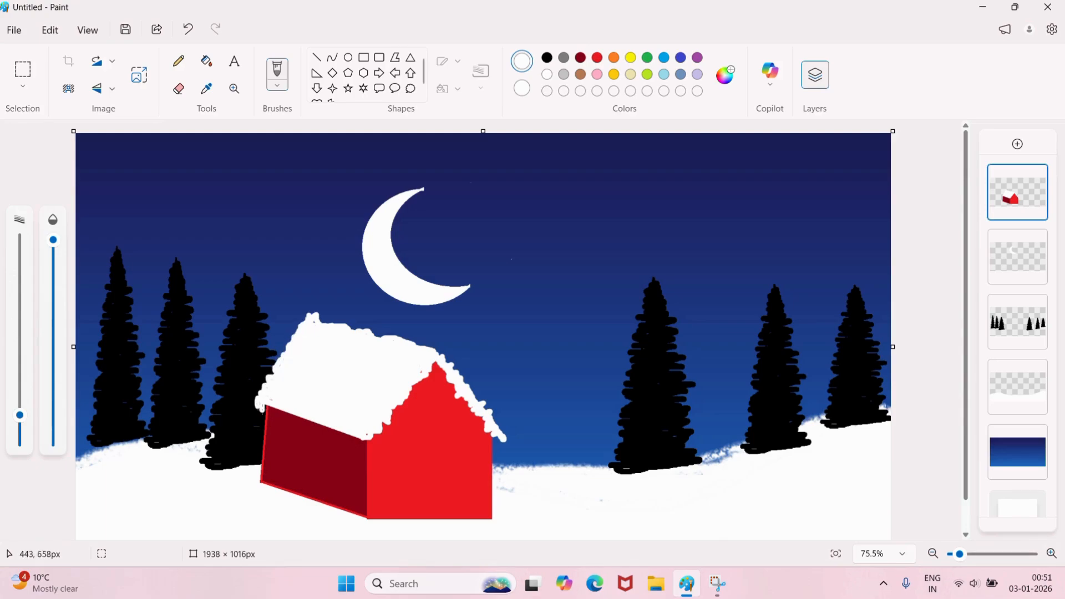
drag(264, 403, 278, 405)
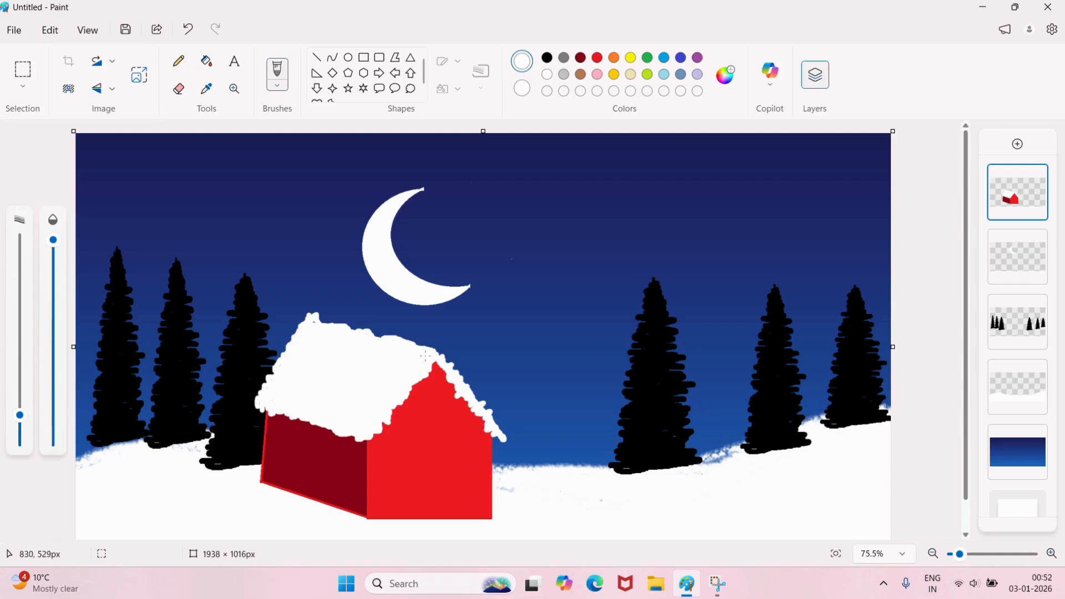
click(461, 28)
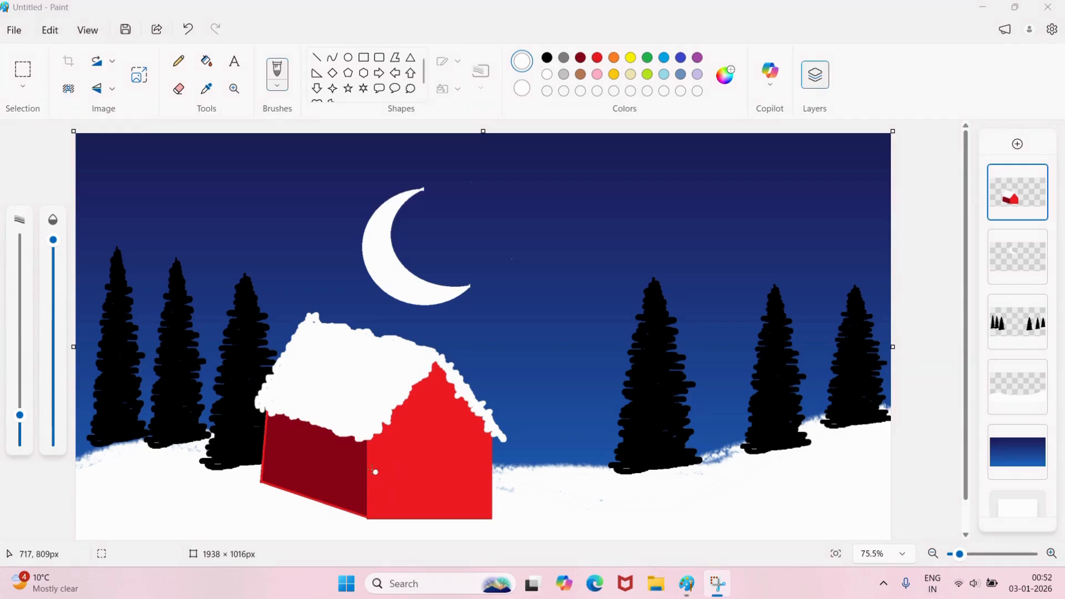
Choose the Rectangle shape with gold as the first colour and green as the second colour
click(363, 57)
click(582, 59)
click(522, 89)
click(613, 75)
click(522, 62)
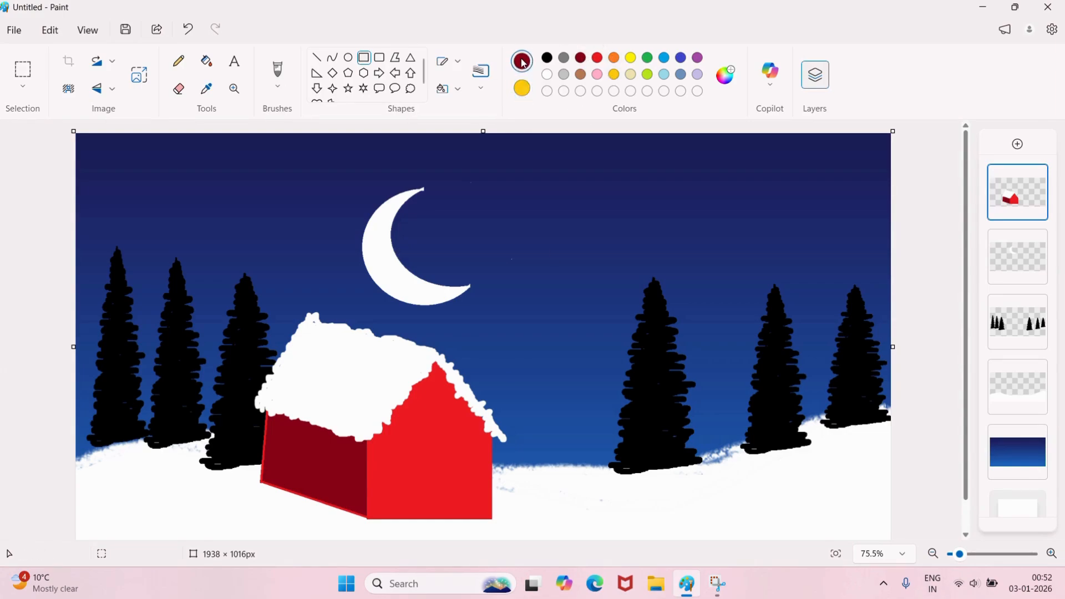
click(613, 58)
click(613, 75)
click(522, 89)
click(647, 57)
Draw a green-outlined rectangle of 94 × 123 px on the front wall and give it a solid gold fill
drag(414, 442, 456, 495)
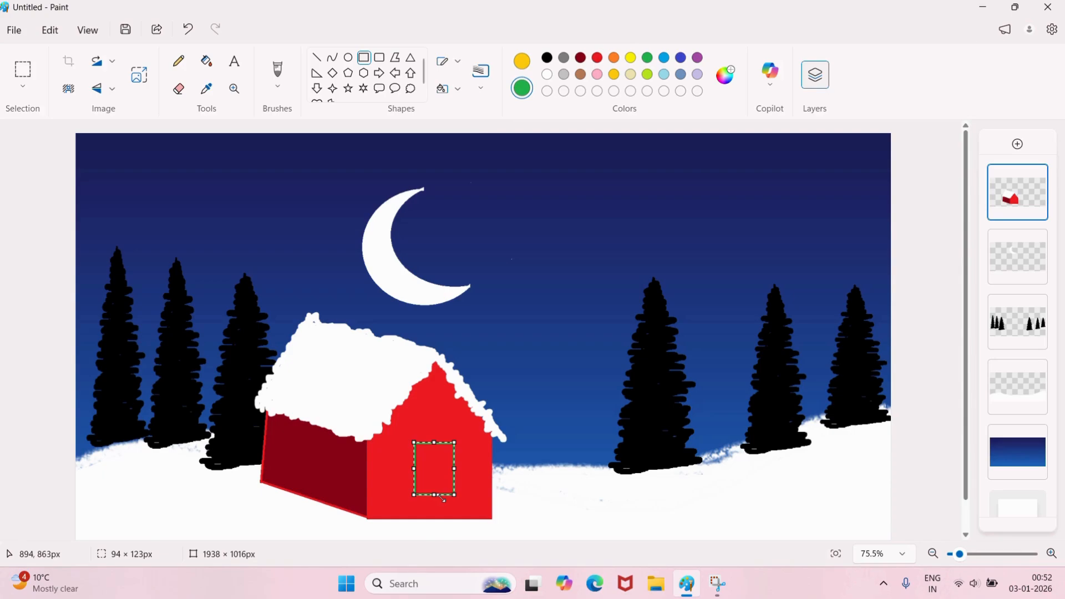
click(449, 62)
click(450, 63)
click(453, 89)
click(453, 153)
Try a gold rectangle of 95 × 66 px on the side wall and undo both wall rectangles
drag(290, 445, 333, 476)
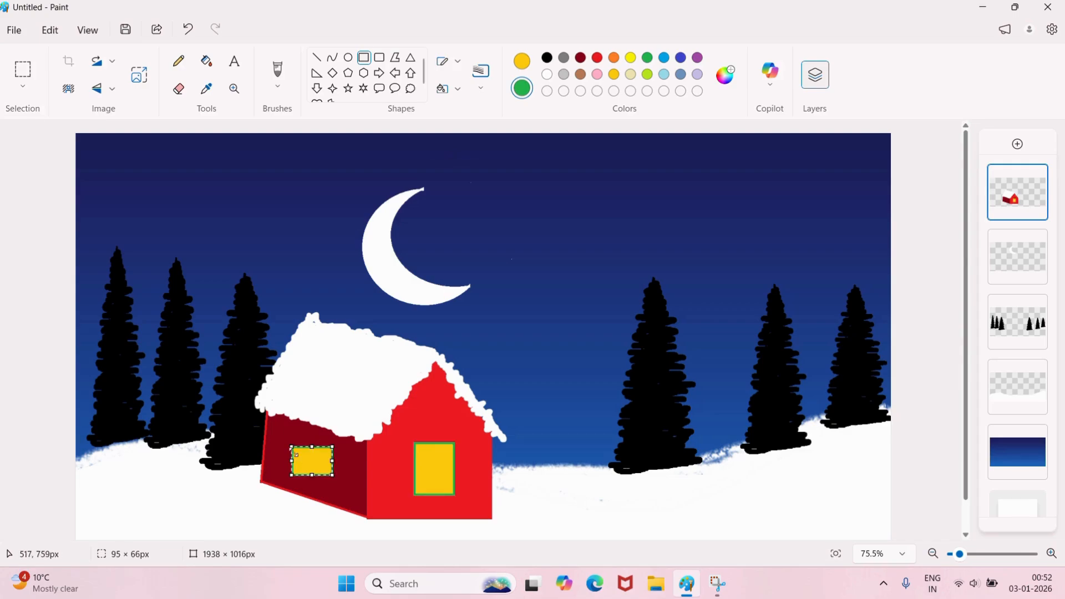
click(216, 380)
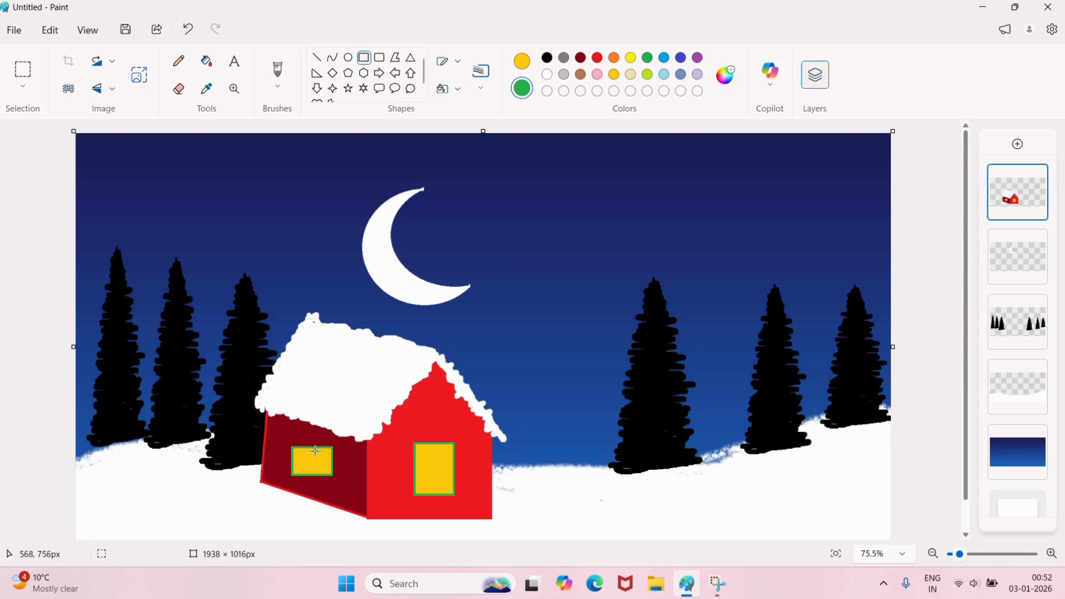
key(ctrl+z)
key(ctrl+z)
Draw a green-outlined gold door, 79 × 140 px, at the front wall's base and a matching two-pane window on the side wall
drag(457, 519, 422, 459)
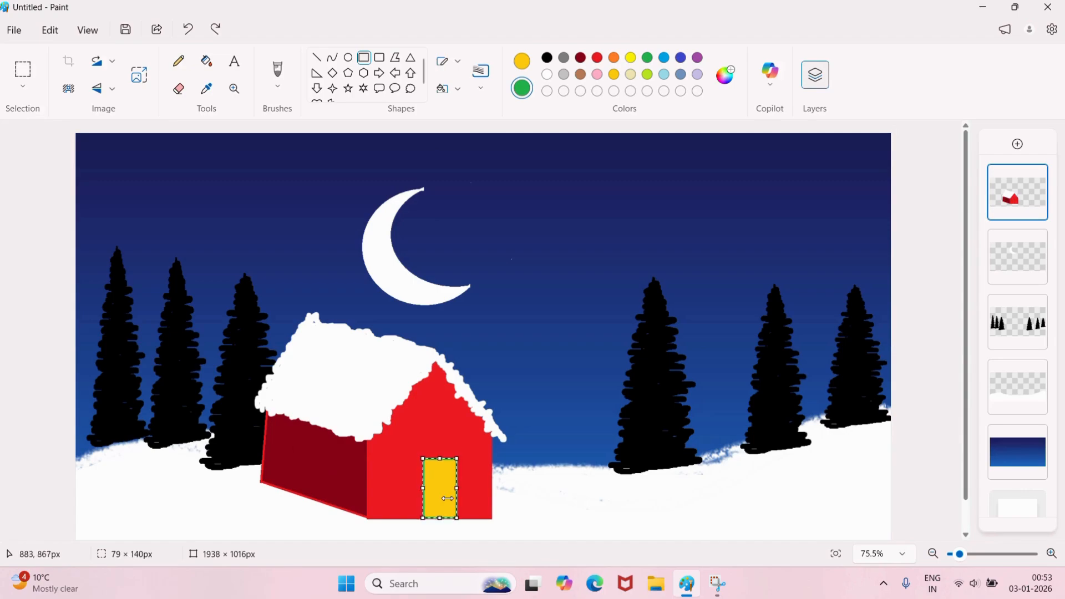
drag(294, 448, 339, 471)
click(370, 410)
click(463, 470)
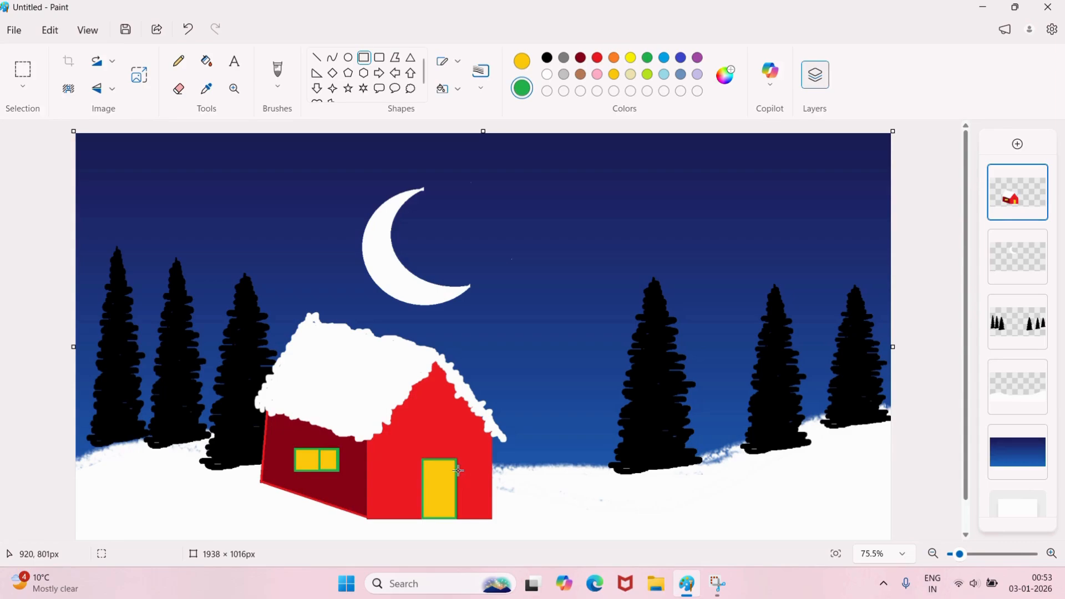
Add a small round green doorknob to the gold door with the Oval shape
click(349, 58)
click(647, 58)
drag(443, 487, 450, 493)
click(484, 486)
click(477, 35)
Paint white snow with the Crayon along the base of the house's side and front walls
click(548, 75)
click(523, 62)
click(546, 74)
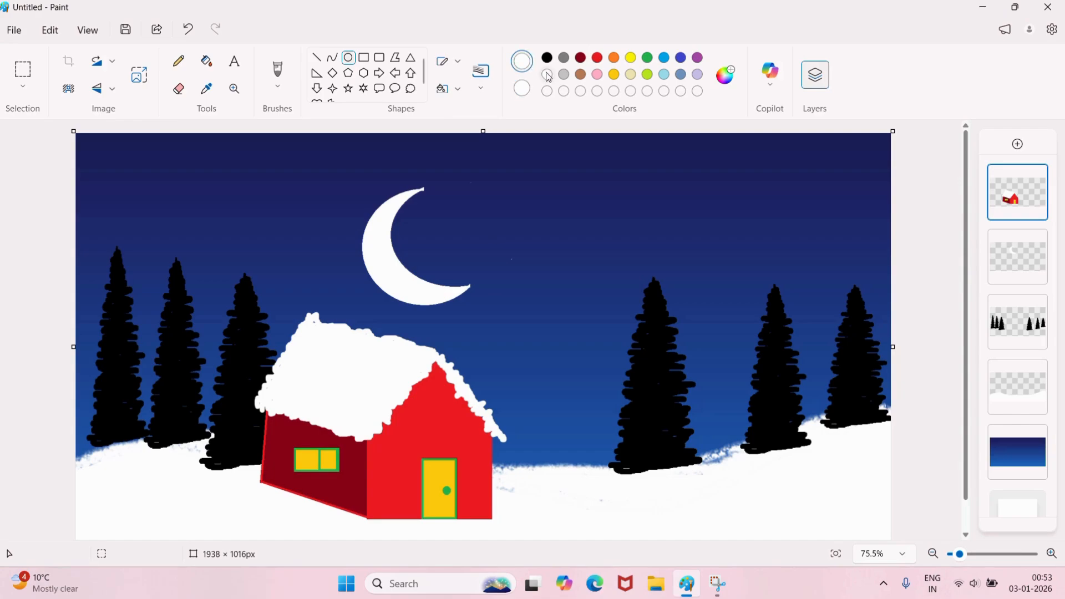
click(275, 87)
click(294, 272)
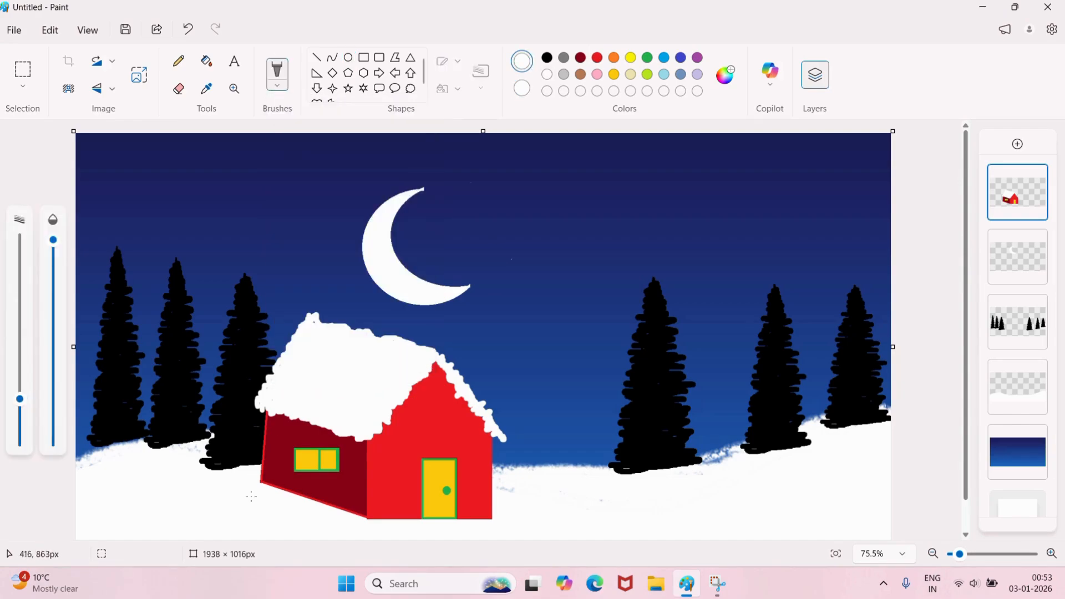
mouse_move(263, 486)
mouse_down()
mouse_move(400, 518)
mouse_move(480, 520)
mouse_move(496, 466)
mouse_move(494, 490)
mouse_up()
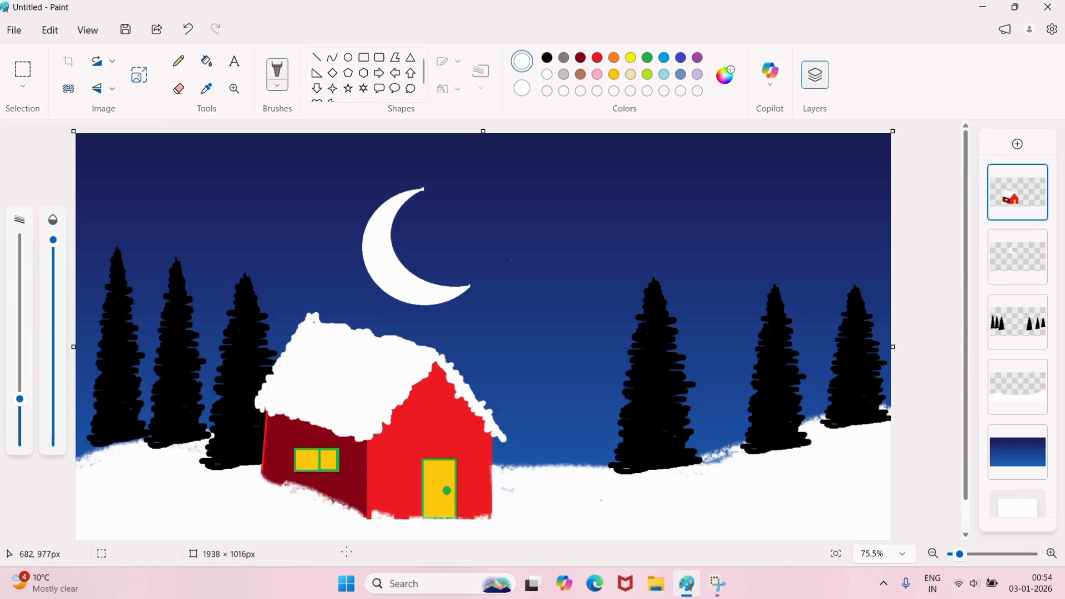
mouse_move(263, 471)
mouse_down()
mouse_move(258, 441)
mouse_move(258, 461)
mouse_up()
key(ctrl+z)
mouse_move(372, 518)
mouse_down()
mouse_move(422, 527)
mouse_move(492, 516)
mouse_up()
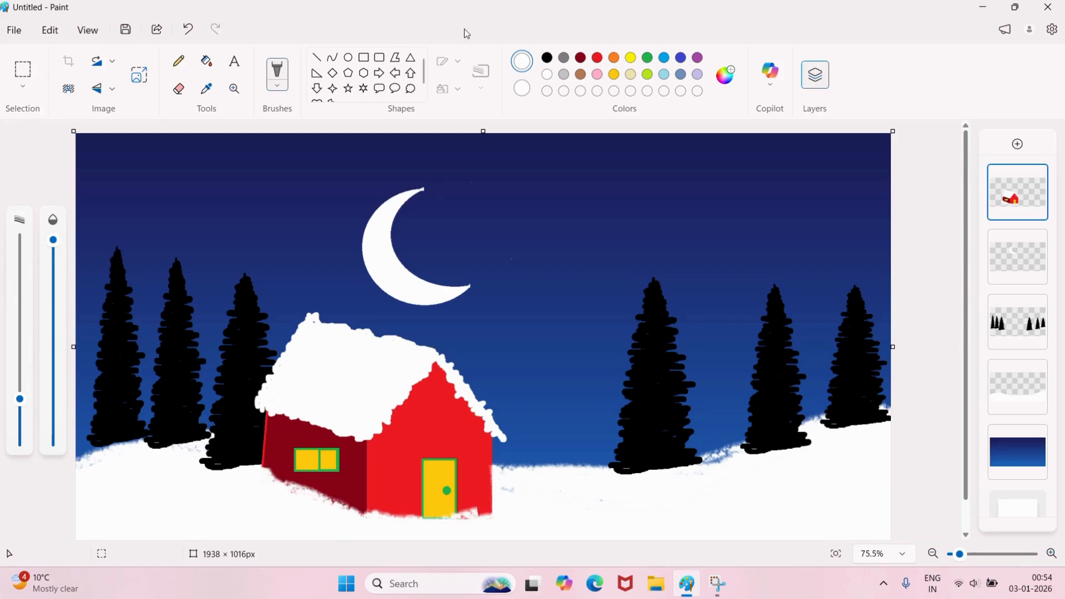
Paint light blue Crayon streaks on the snow in front of the door and below the pine trees beyond the house
click(666, 75)
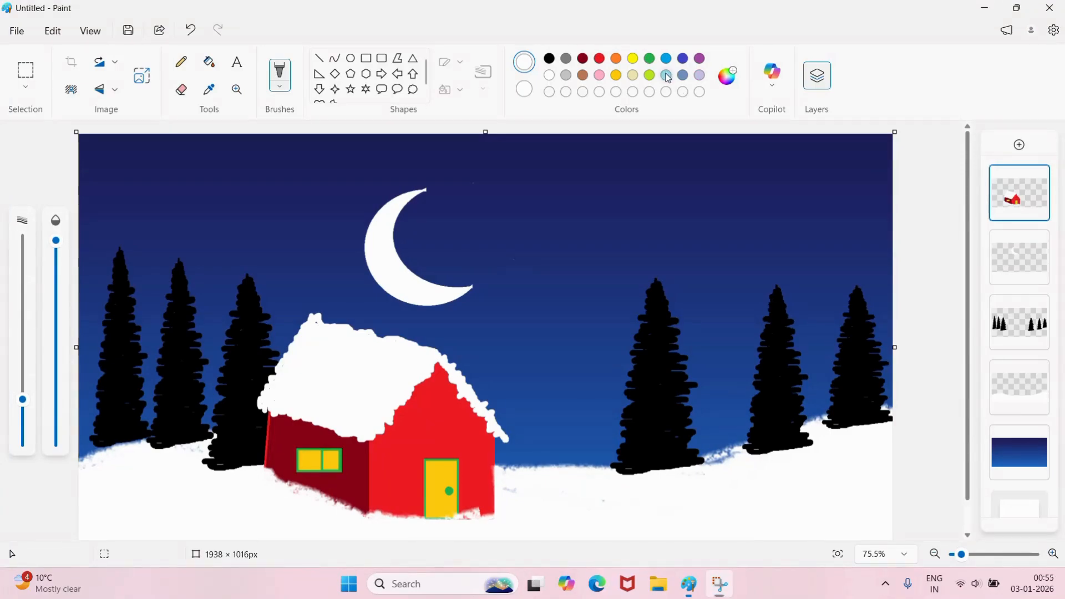
click(280, 86)
click(291, 278)
mouse_move(441, 519)
mouse_down()
mouse_move(428, 520)
mouse_move(455, 549)
mouse_move(471, 527)
mouse_move(504, 540)
mouse_up()
mouse_move(604, 499)
mouse_down()
mouse_move(695, 496)
mouse_move(695, 522)
mouse_move(623, 506)
mouse_move(773, 497)
mouse_move(883, 457)
mouse_move(677, 505)
mouse_up()
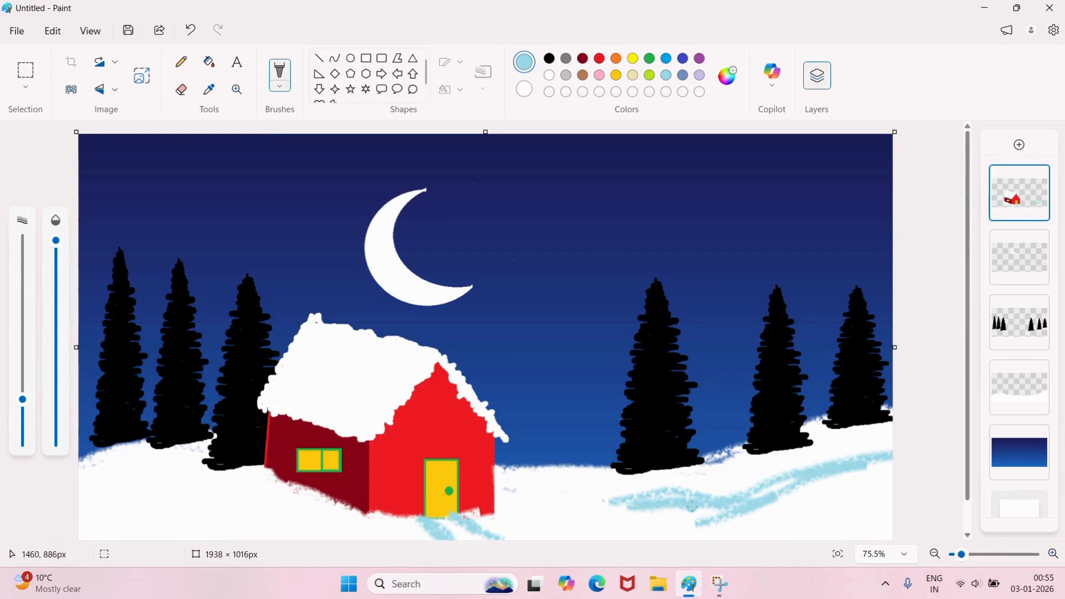
Undo the Crayon streaks below the pines beyond the house and repaint thicker light blue streaks there with the Natural pencil
click(286, 86)
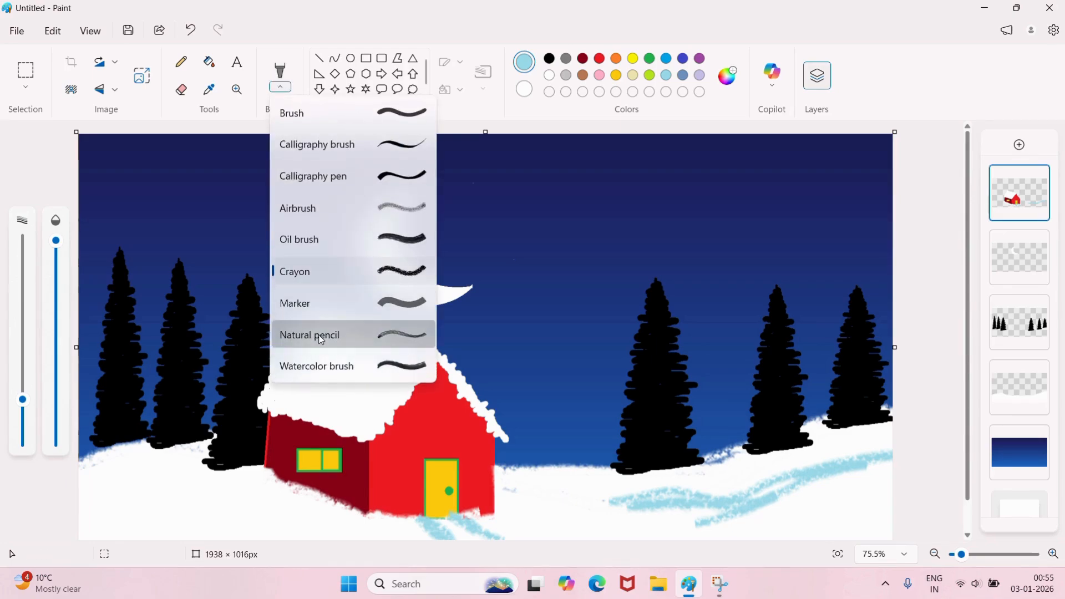
click(310, 335)
key(ctrl+z)
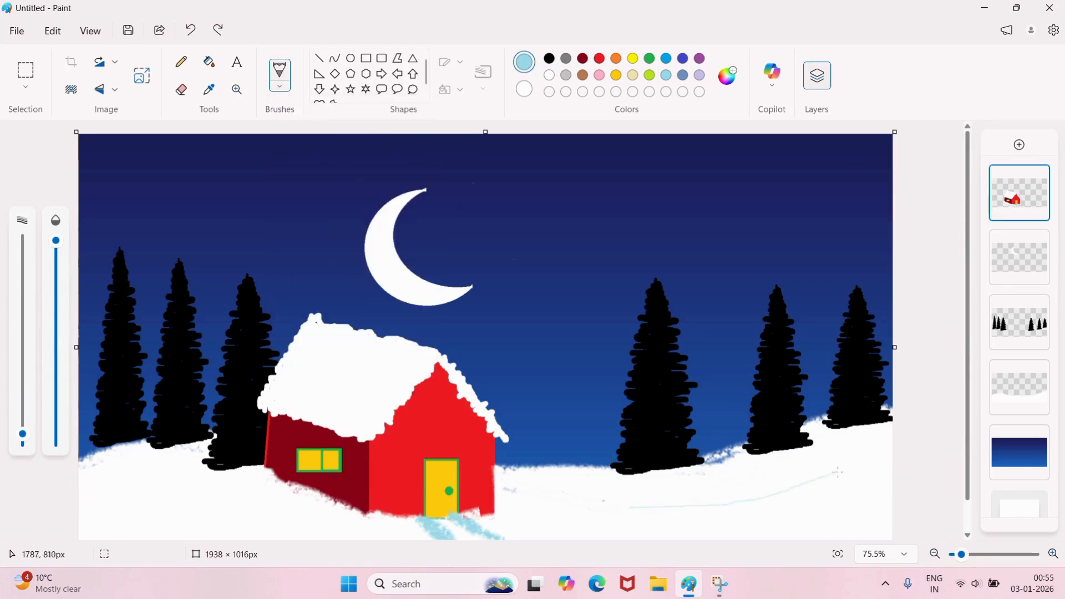
click(30, 407)
mouse_move(615, 507)
mouse_down()
mouse_move(846, 468)
mouse_move(700, 497)
mouse_move(737, 504)
mouse_move(864, 462)
mouse_move(734, 493)
mouse_move(890, 448)
mouse_up()
mouse_move(771, 515)
mouse_down()
mouse_move(865, 531)
mouse_move(798, 518)
mouse_up()
Paint light blue Natural pencil streaks on the snow below the left pines, around the door and beyond the house's front wall
mouse_move(83, 486)
mouse_down()
mouse_move(189, 512)
mouse_move(144, 499)
mouse_move(194, 524)
mouse_up()
drag(210, 487, 355, 537)
drag(465, 518, 493, 531)
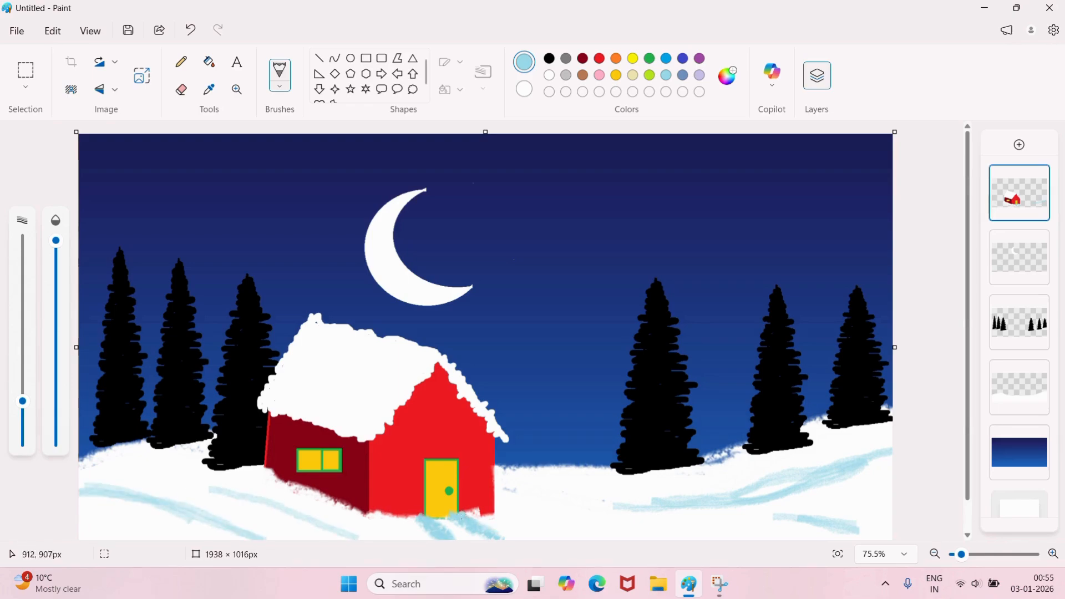
mouse_move(522, 481)
mouse_down()
mouse_move(613, 488)
mouse_move(588, 541)
mouse_up()
click(693, 516)
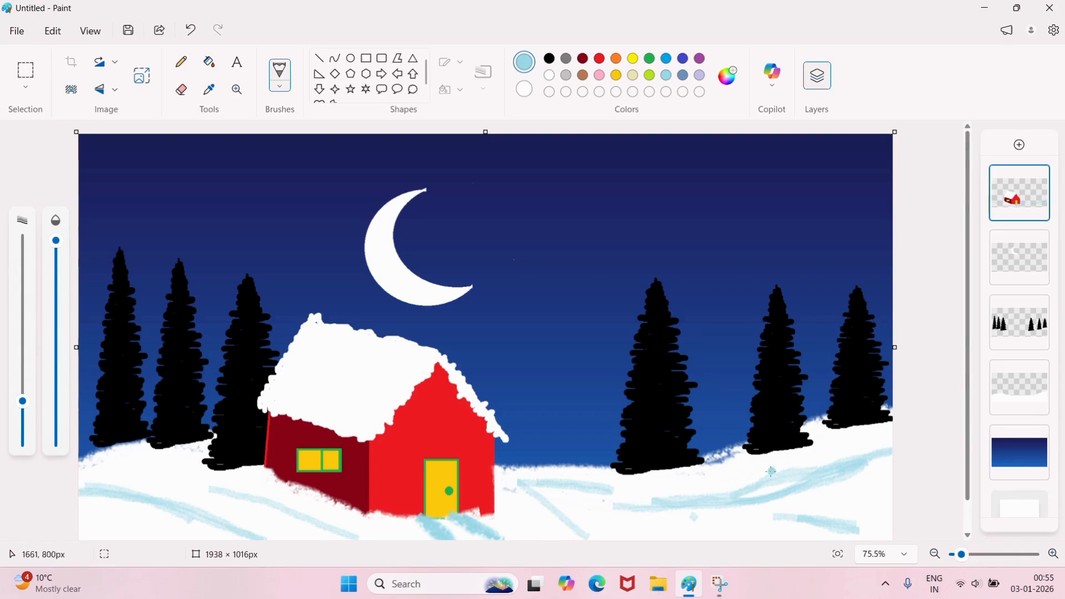
On the snow ground layer, paint white Crayon along the horizon to raise the snow line behind the house and pines
click(1017, 390)
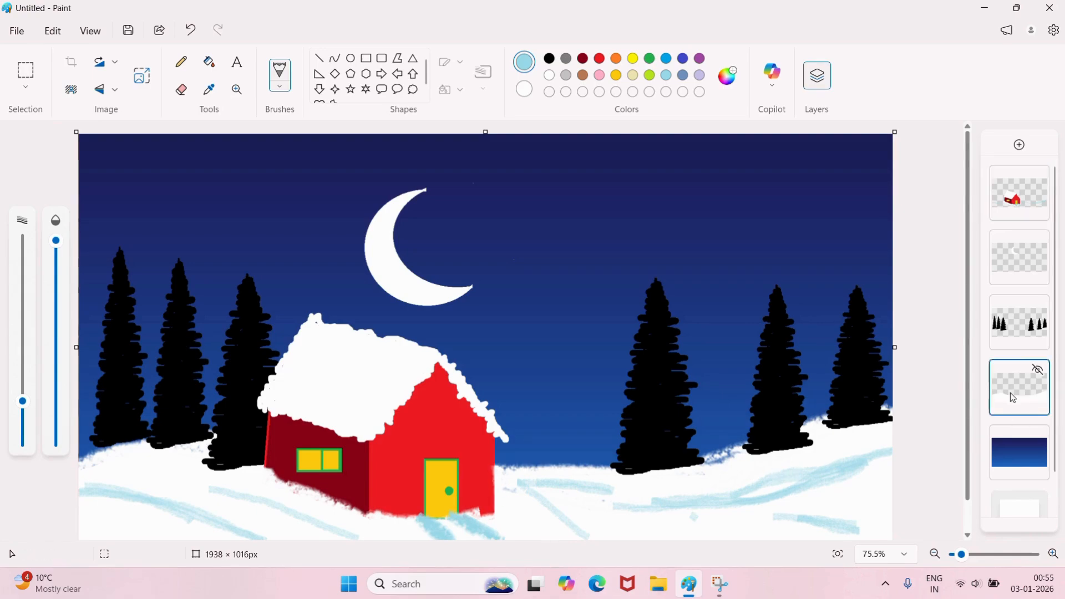
click(548, 75)
click(279, 88)
click(311, 270)
mouse_move(497, 458)
mouse_down()
mouse_move(573, 464)
mouse_move(582, 475)
mouse_move(613, 457)
mouse_move(571, 457)
mouse_move(692, 458)
mouse_move(730, 440)
mouse_move(742, 449)
mouse_move(734, 456)
mouse_move(746, 432)
mouse_move(778, 434)
mouse_move(885, 401)
mouse_move(675, 454)
mouse_move(511, 465)
mouse_up()
mouse_move(577, 465)
mouse_down()
mouse_move(706, 430)
mouse_move(741, 435)
mouse_move(693, 444)
mouse_move(718, 426)
mouse_move(711, 430)
mouse_move(840, 396)
mouse_move(826, 408)
mouse_move(485, 471)
mouse_move(518, 463)
mouse_move(208, 453)
mouse_move(105, 435)
mouse_move(88, 465)
mouse_move(97, 436)
mouse_move(115, 456)
mouse_move(169, 427)
mouse_move(156, 414)
mouse_move(176, 427)
mouse_move(204, 419)
mouse_move(159, 422)
mouse_move(203, 423)
mouse_up()
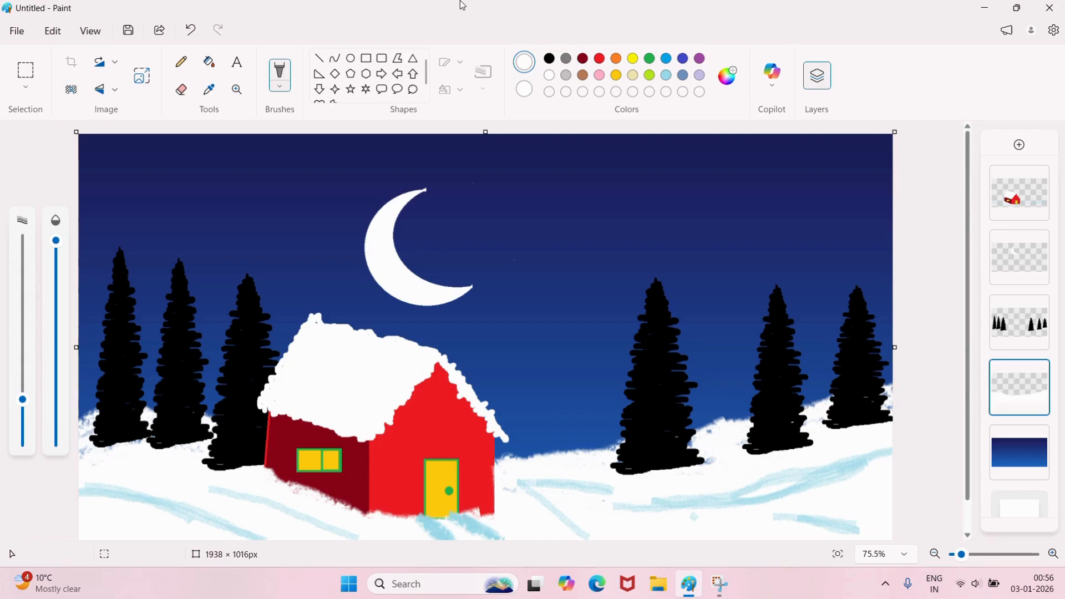